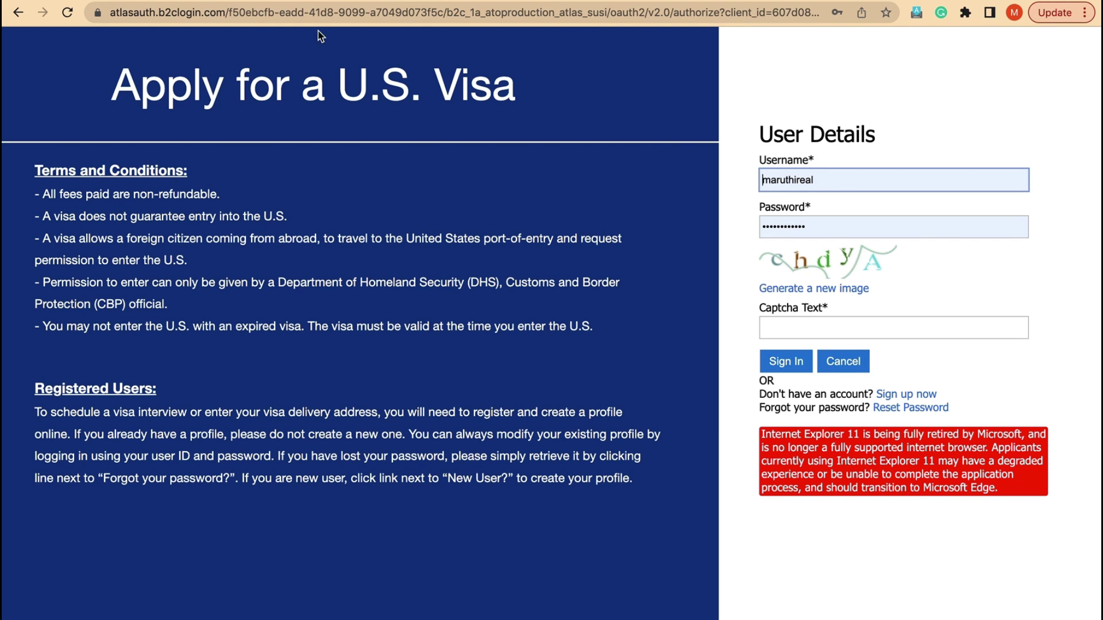
- Put the cursor in Chrome's address bar to enter a new web address
click(317, 13)
- Reload the sign-in page by going to usvisascheduling.com via the address-bar suggestion
key(super+a)
text(www.us)
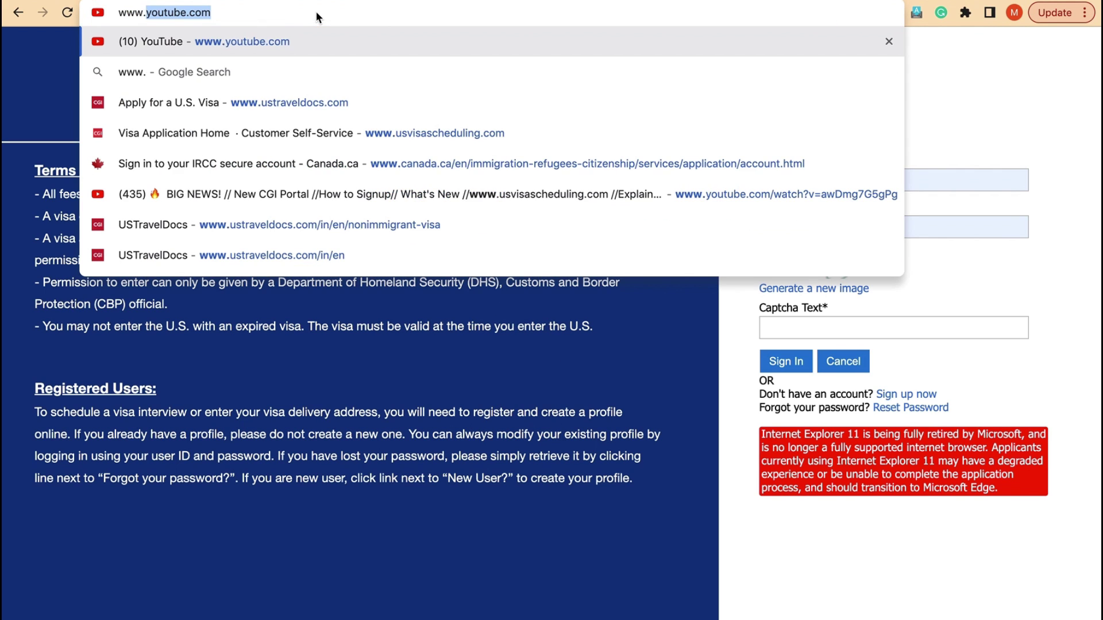
text(vi)
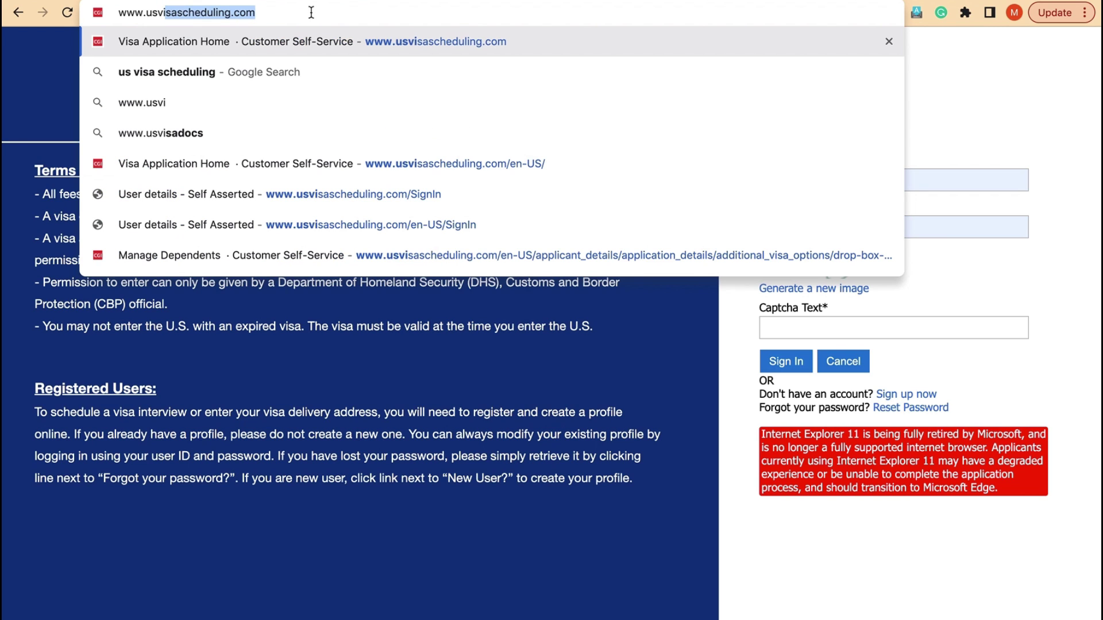
click(259, 51)
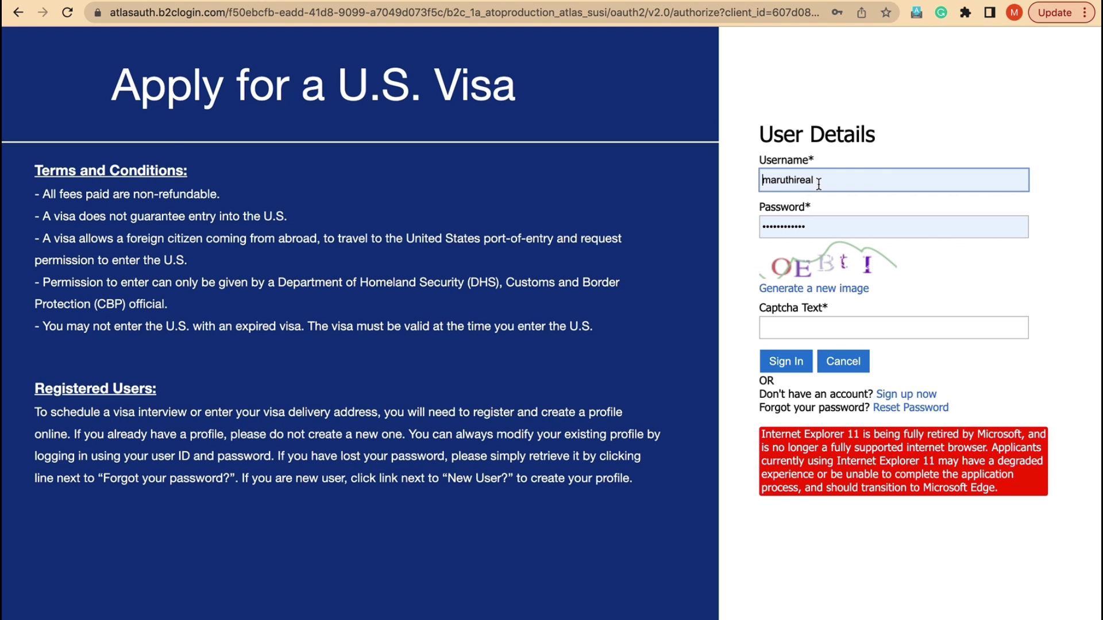
- Open the 'Sign up now' registration form and look over its fields, starting at Username
click(900, 397)
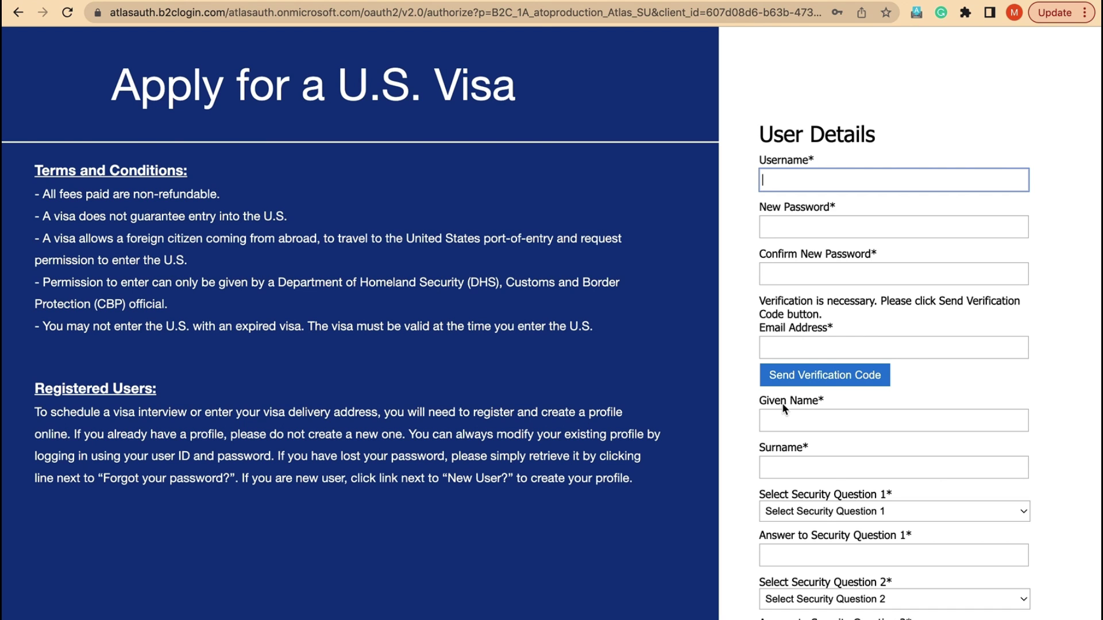
scroll(771, 458, down, 3)
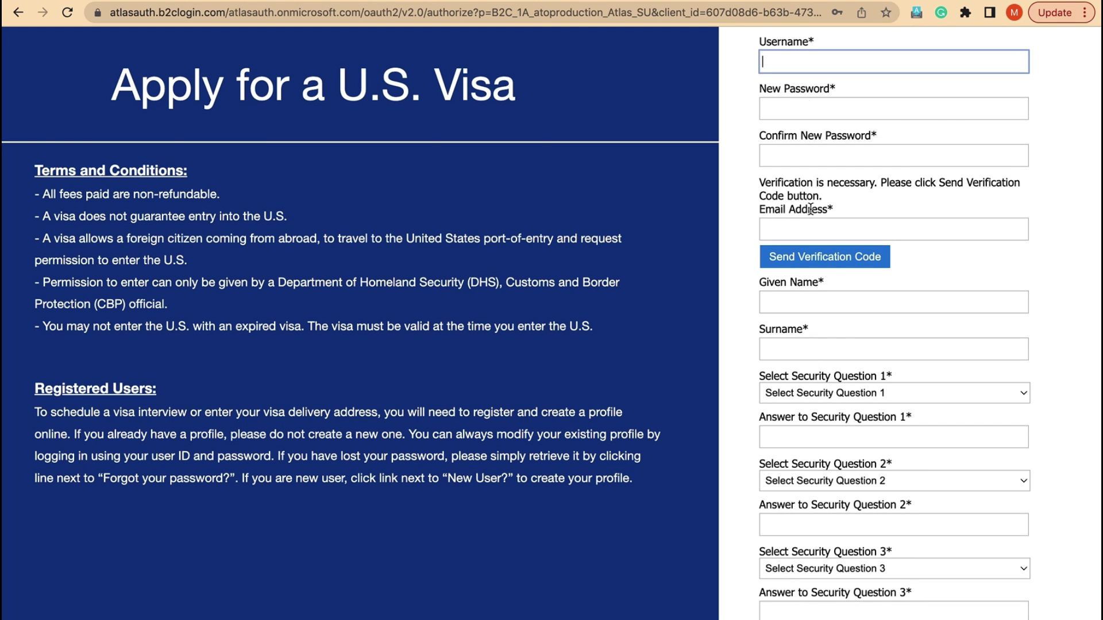
scroll(813, 400, up, 3)
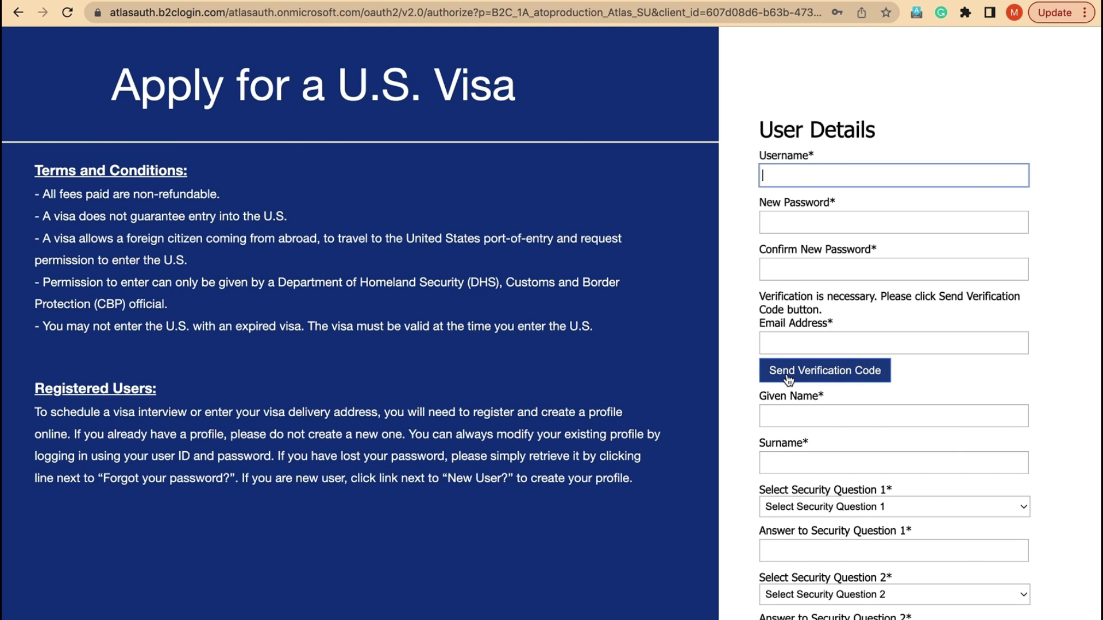
click(769, 342)
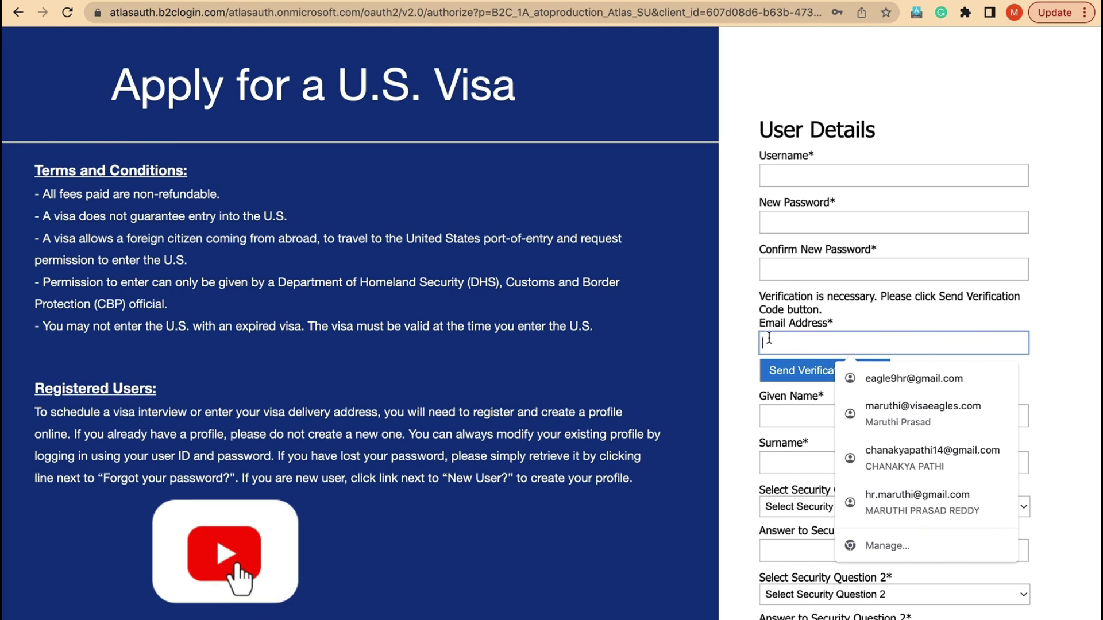
click(698, 351)
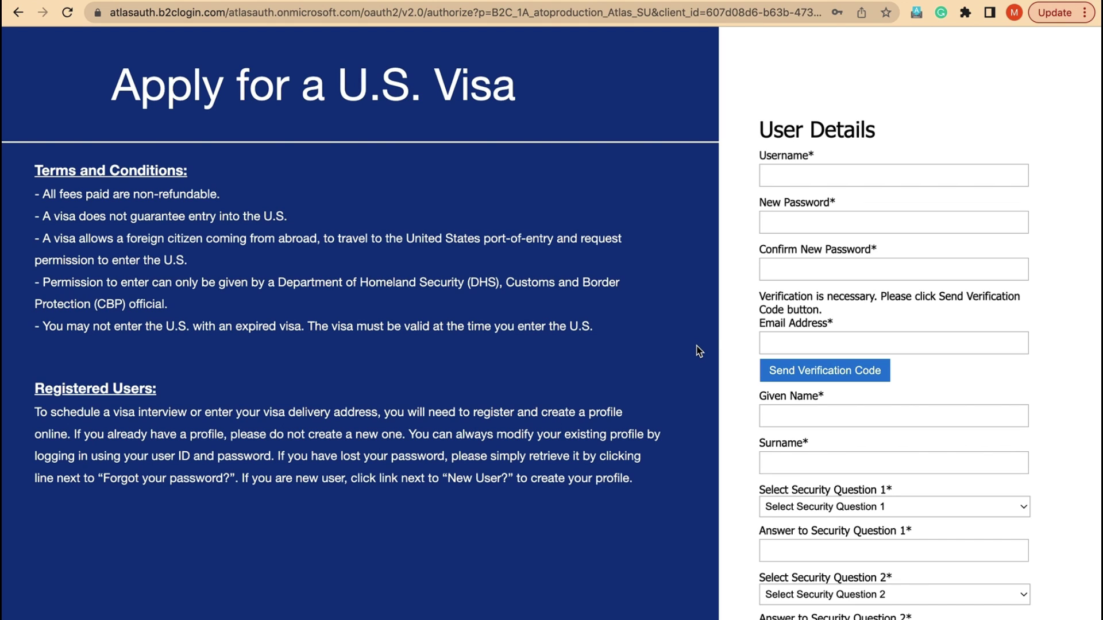
click(800, 170)
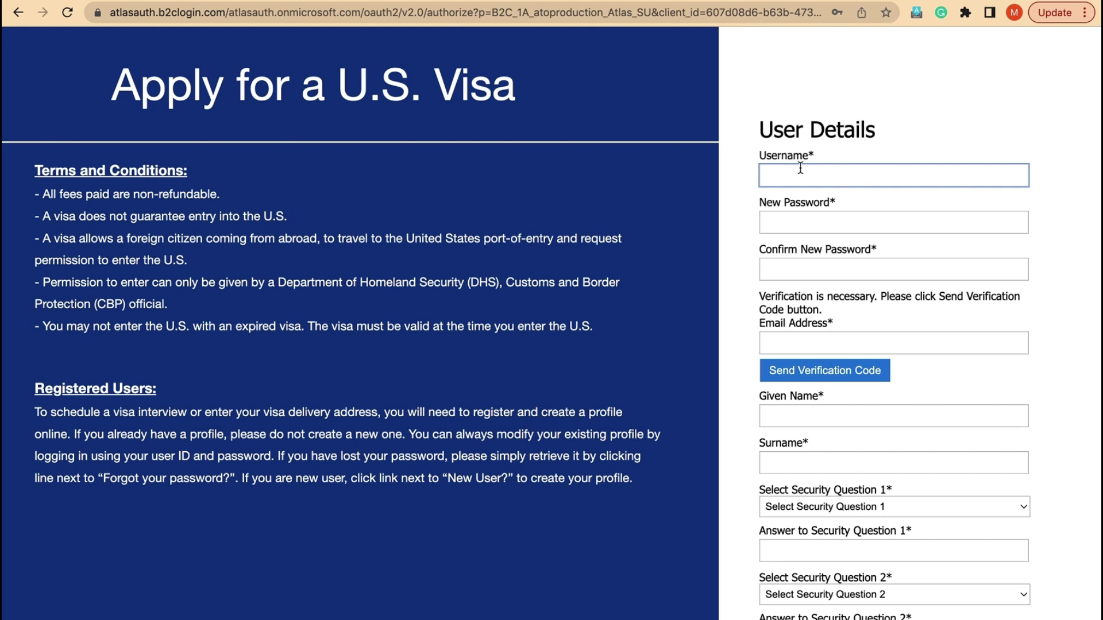
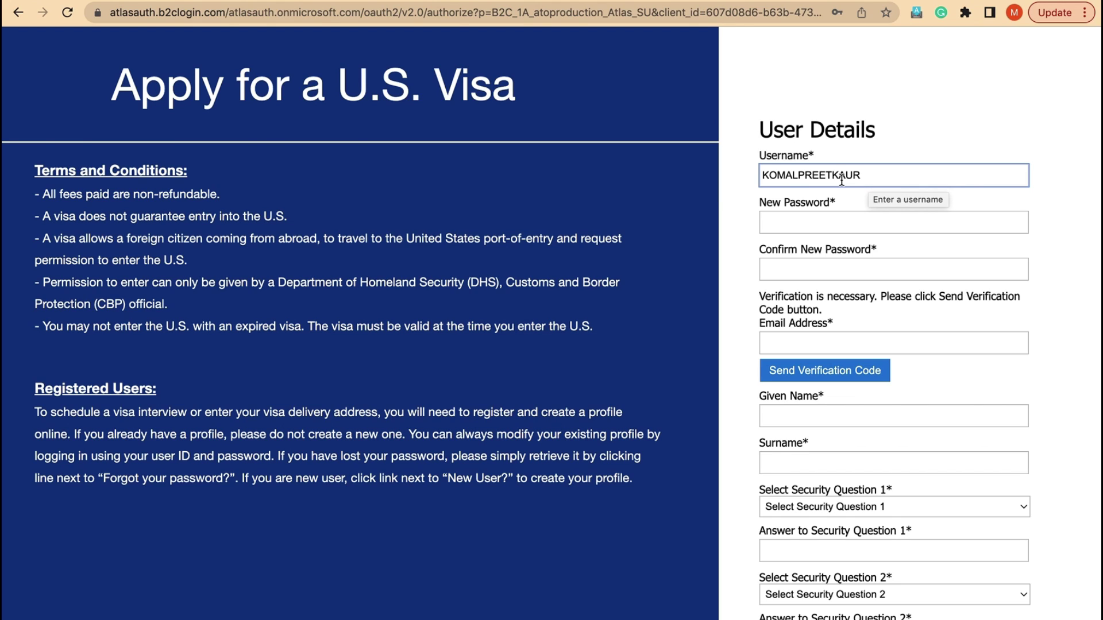
- Enter the account username and the same password in New Password and Confirm New Password
click(795, 225)
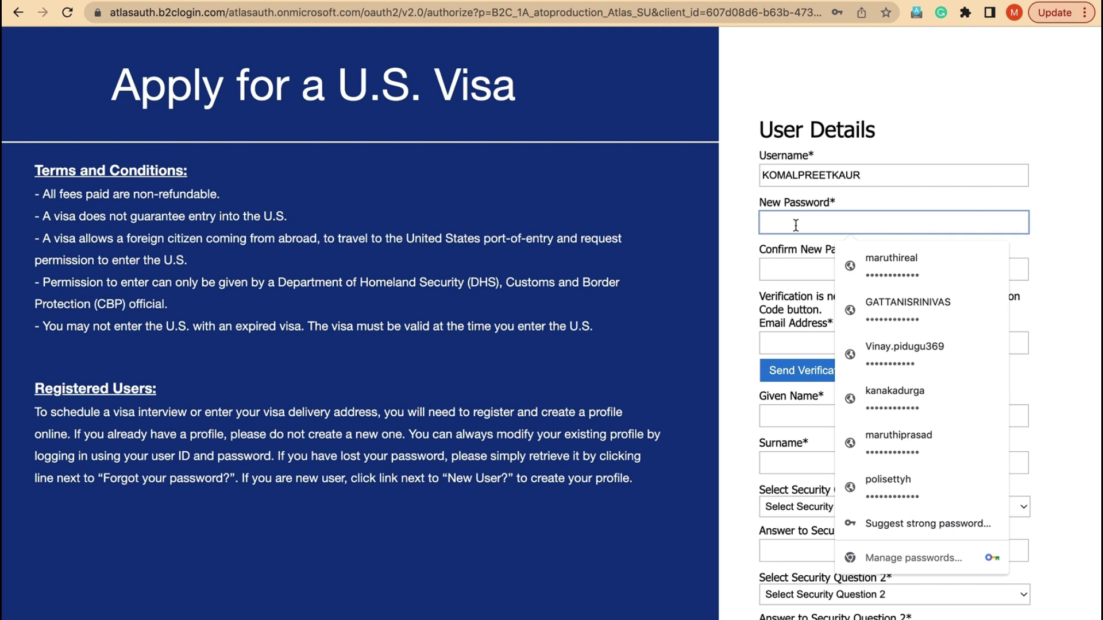
click(752, 261)
click(782, 225)
text(••••••••••••)
key(Tab)
text(••••••••••••)
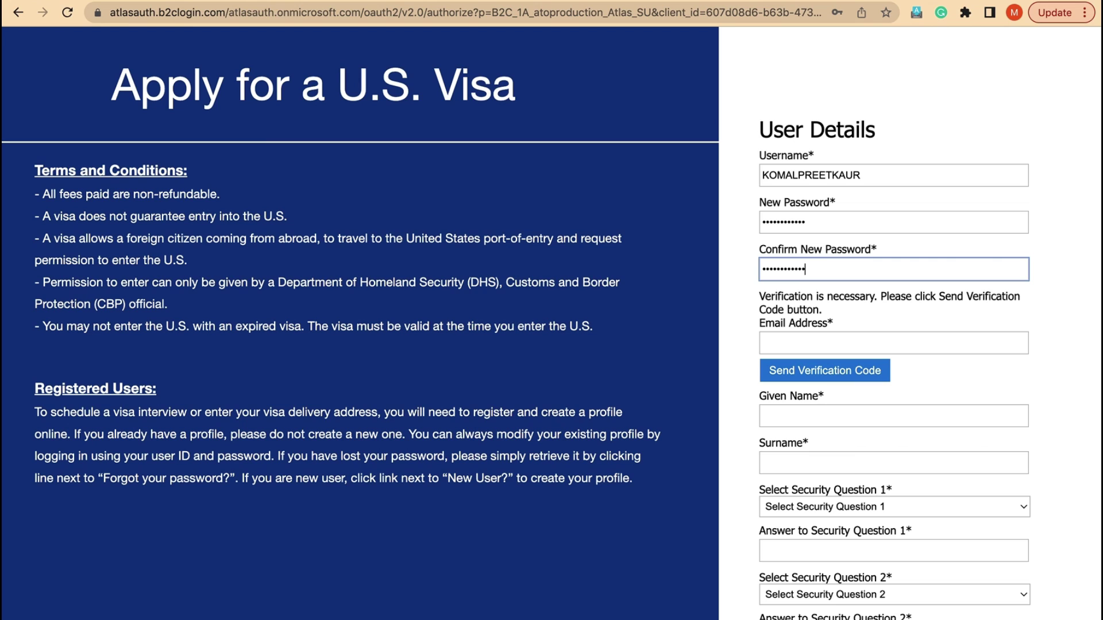
scroll(812, 290, down, 2)
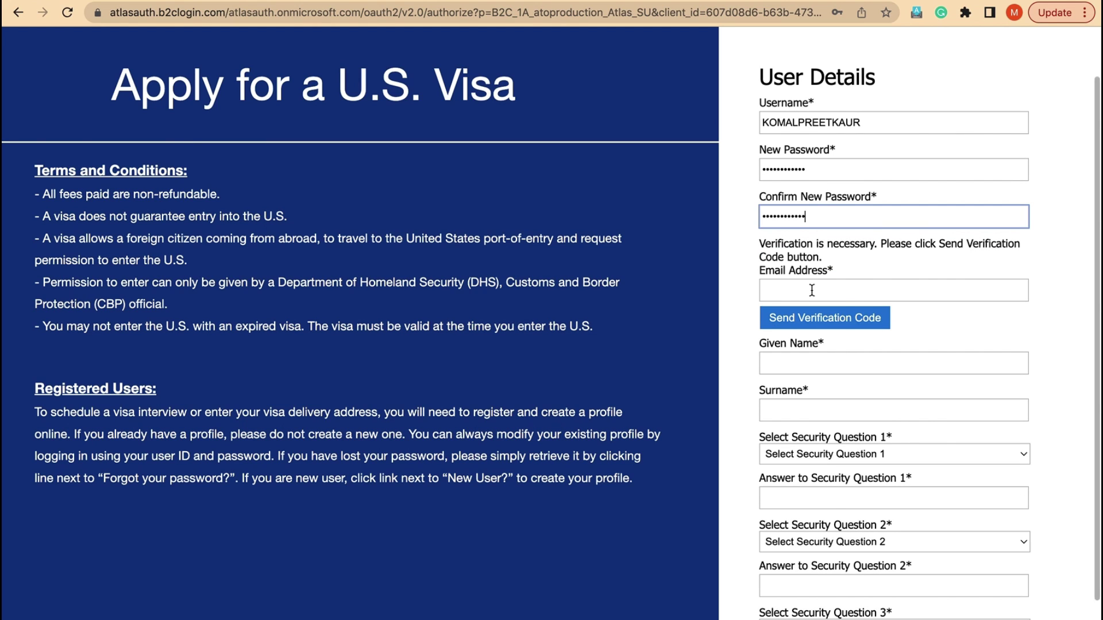
click(811, 291)
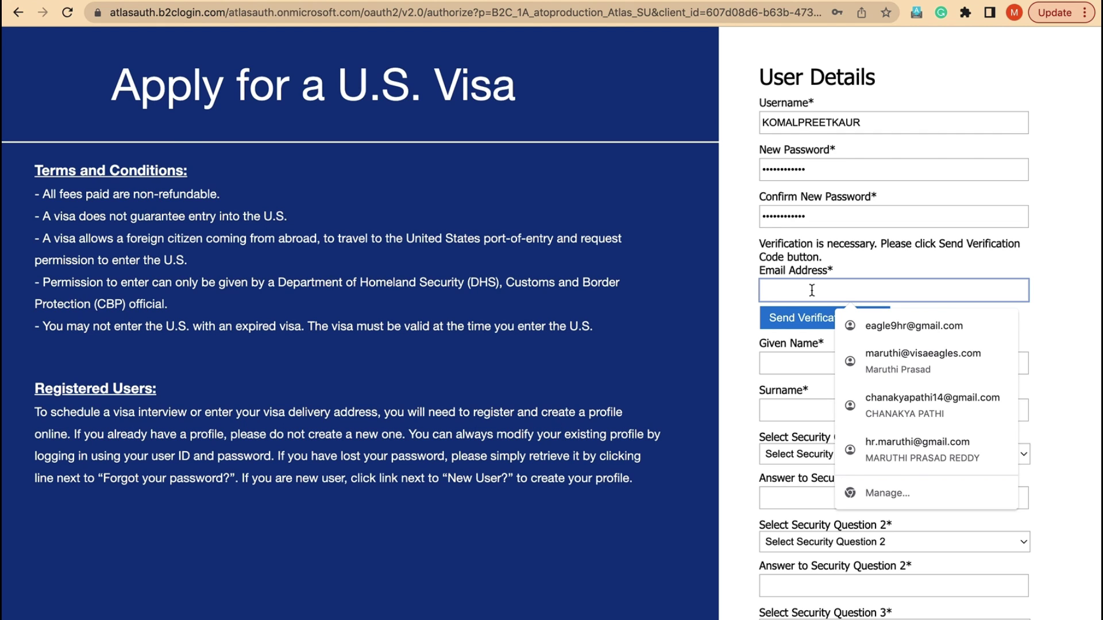
- Paste the e-mail address, send a verification code, then paste and verify the code
key(super+v)
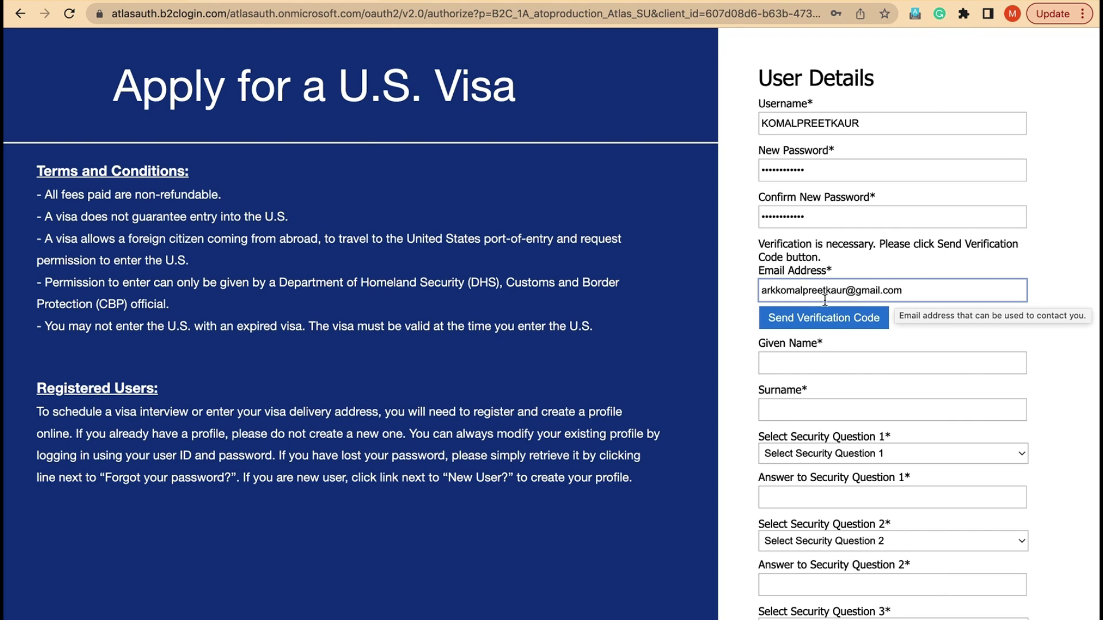
click(817, 324)
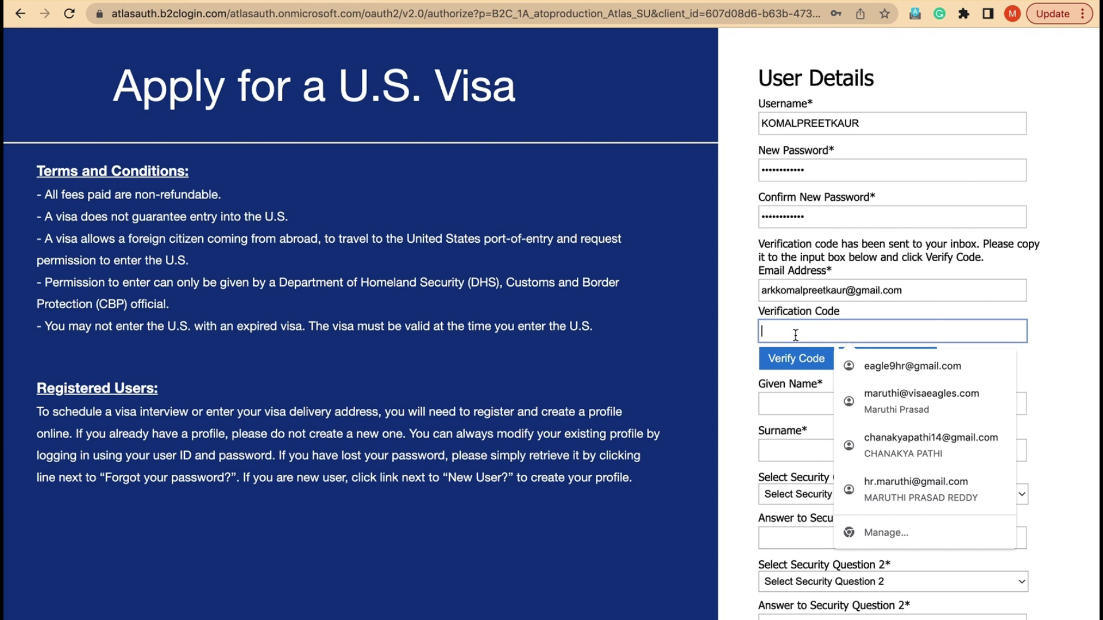
key(super+v)
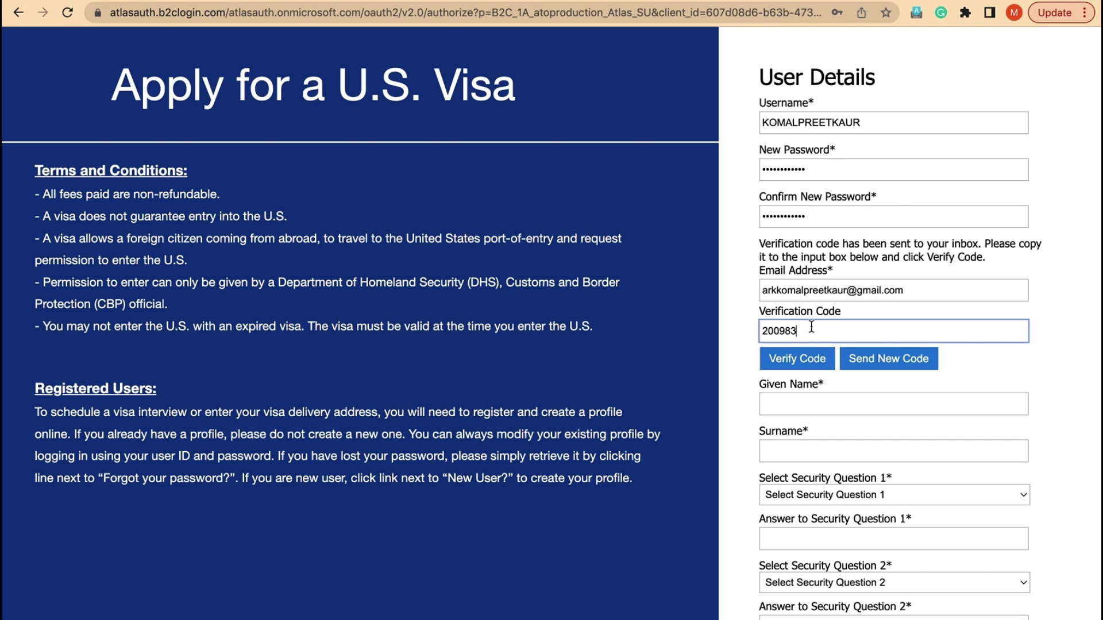
click(802, 357)
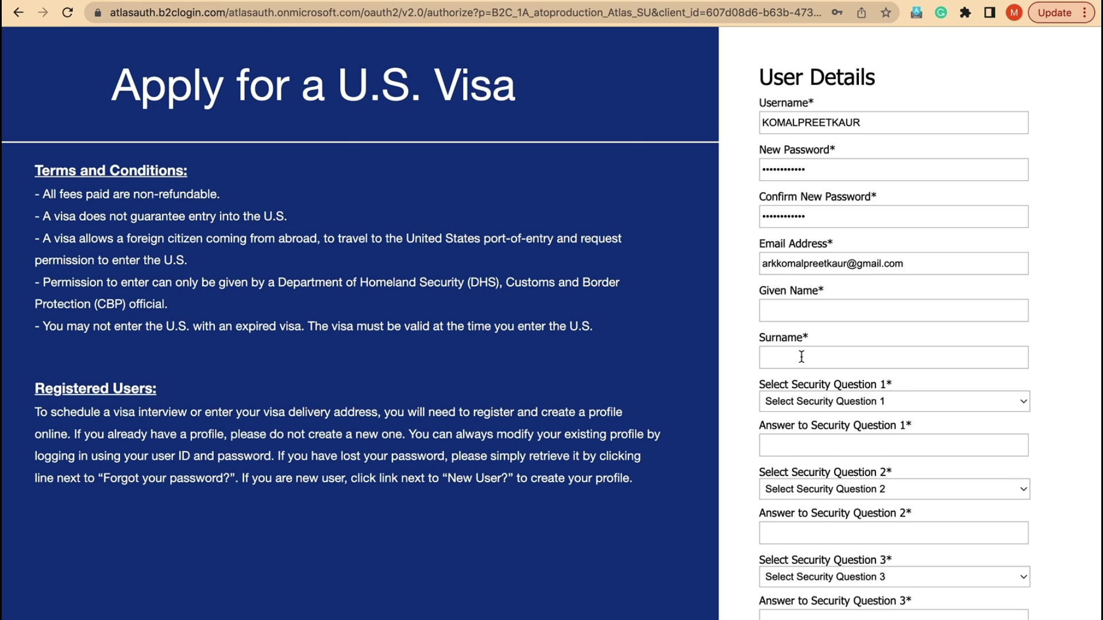
key(Tab)
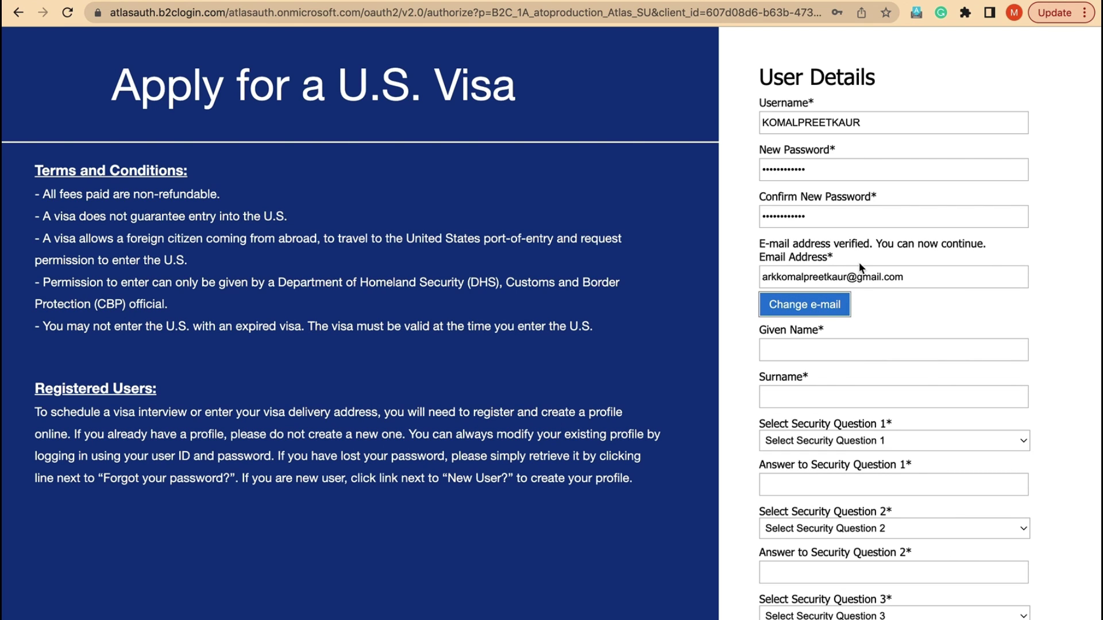
click(830, 351)
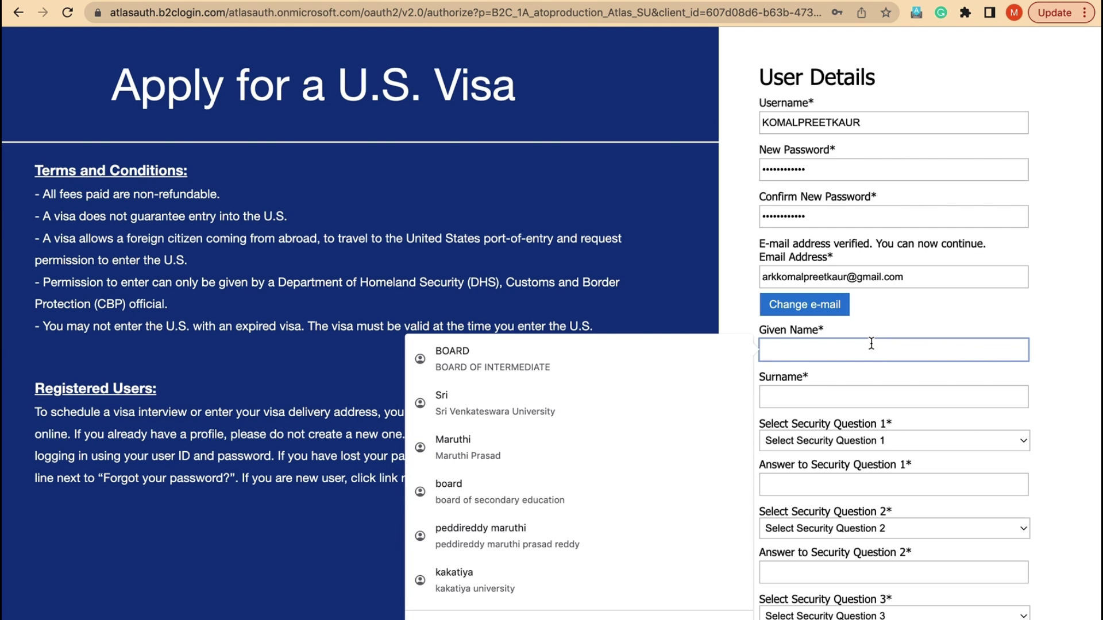
- Type the applicant's full name in Given Name and copy it into Surname
click(880, 317)
click(851, 348)
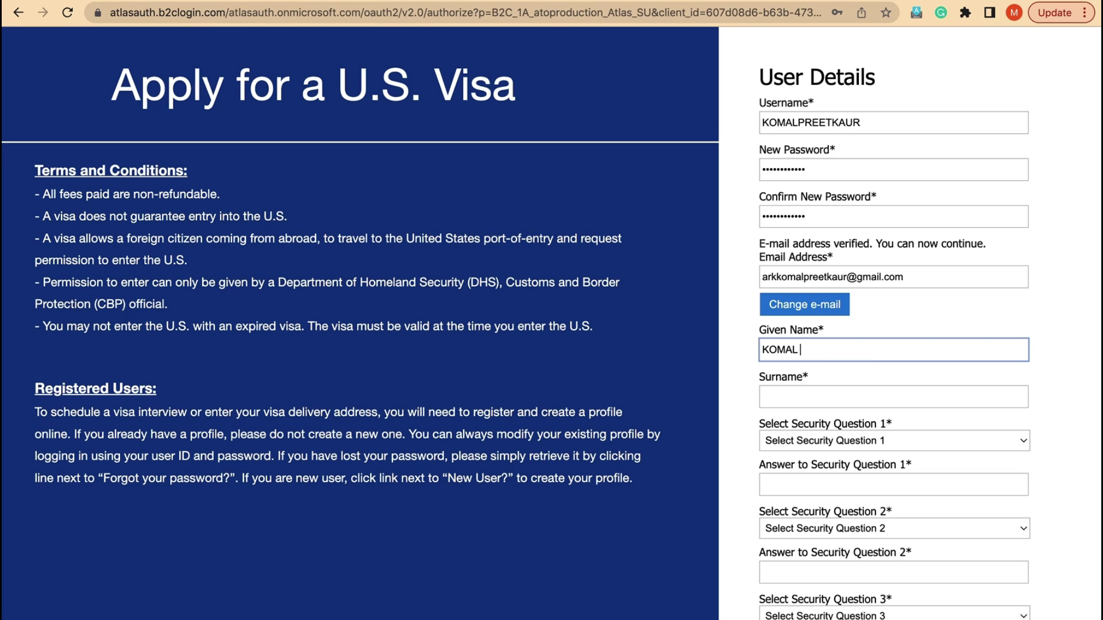
click(849, 397)
drag(871, 349, 745, 355)
key(super+c)
click(788, 390)
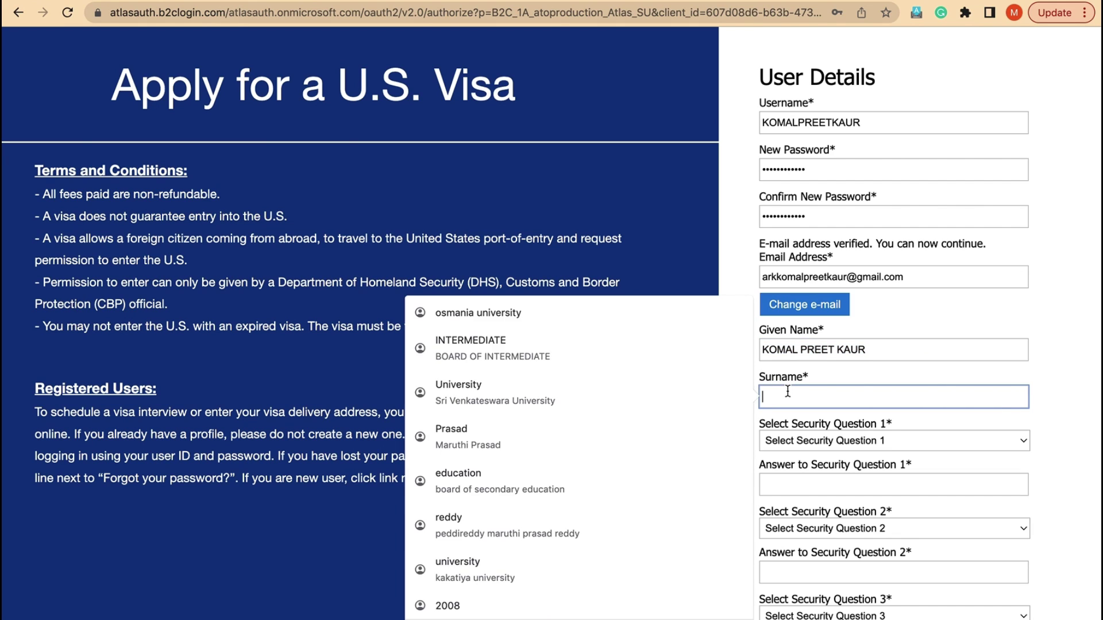
key(super+v)
- Replace the Given Name with FNU and recheck both name fields
drag(865, 352, 790, 331)
key(BackSpace)
text(FNU)
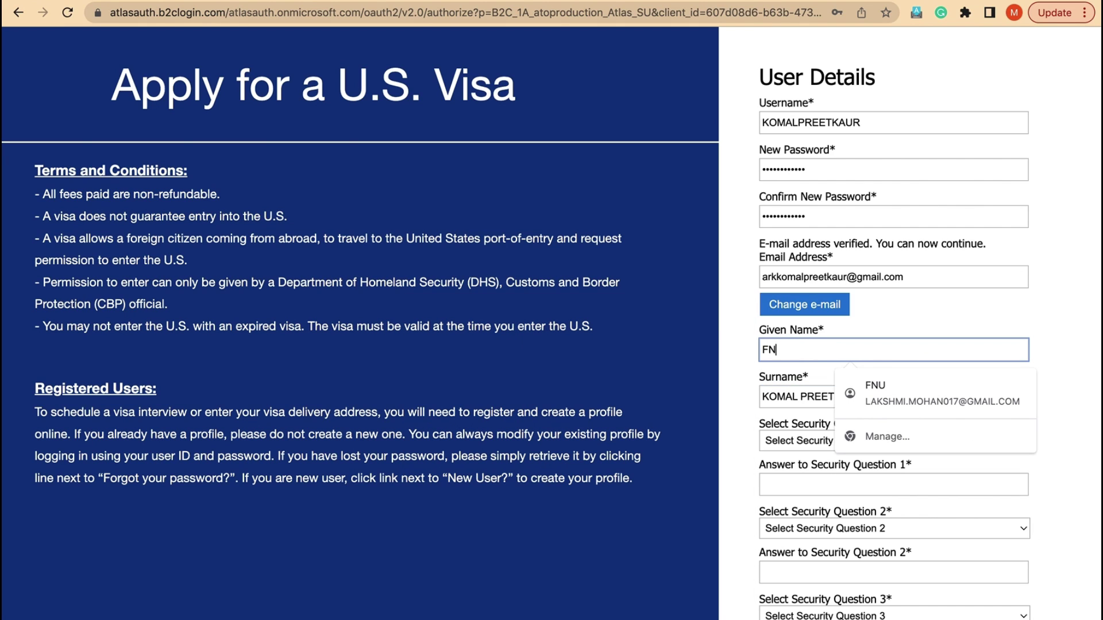
click(865, 321)
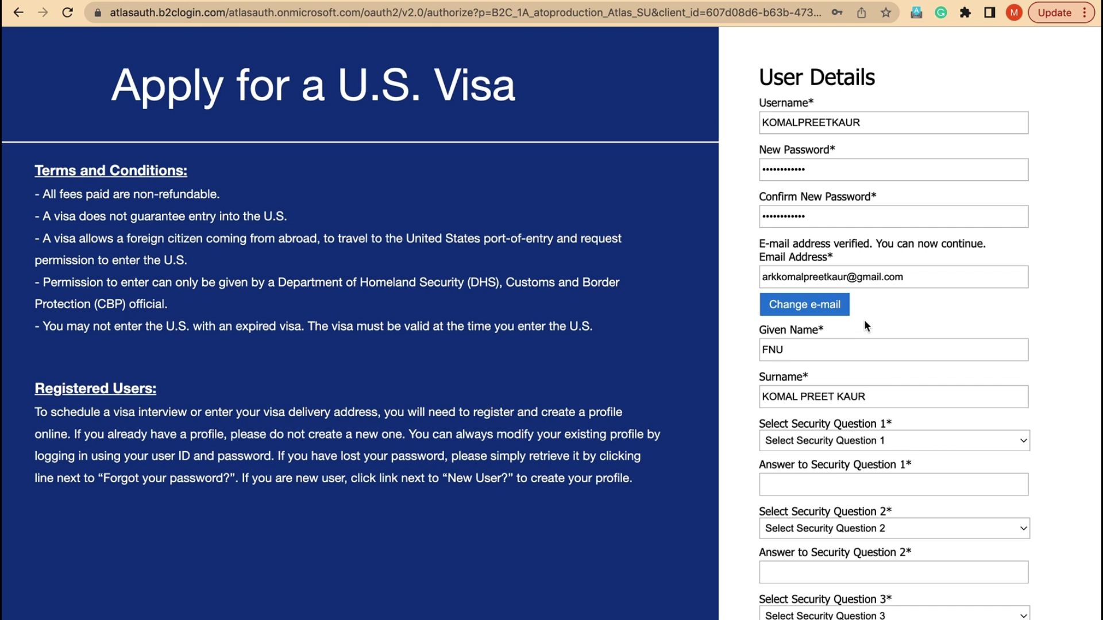
click(811, 351)
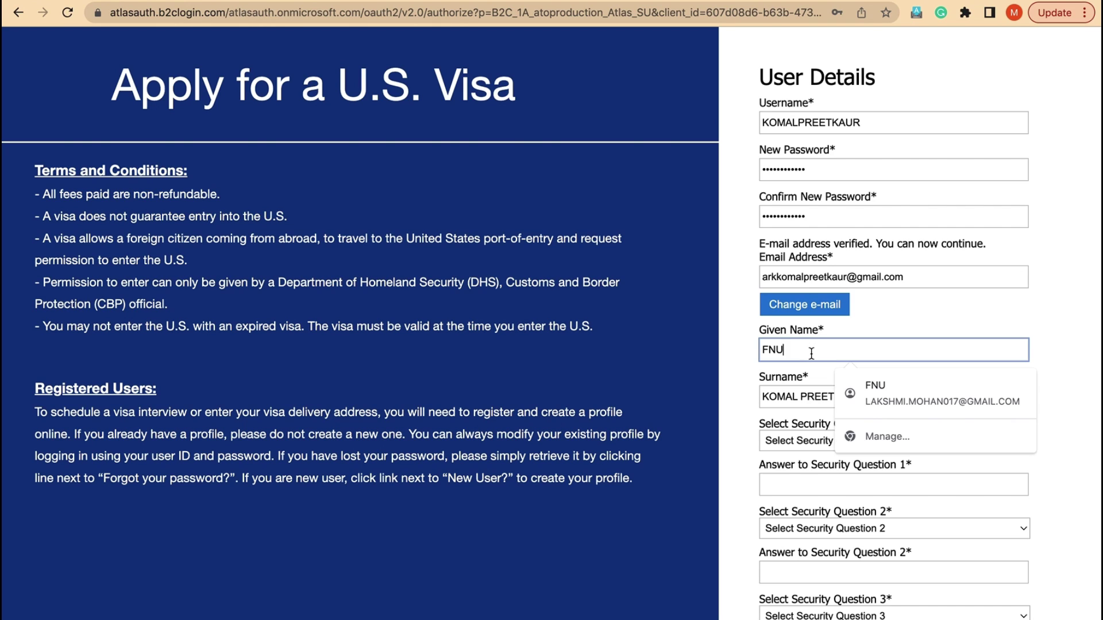
scroll(811, 353, down, 1)
click(796, 361)
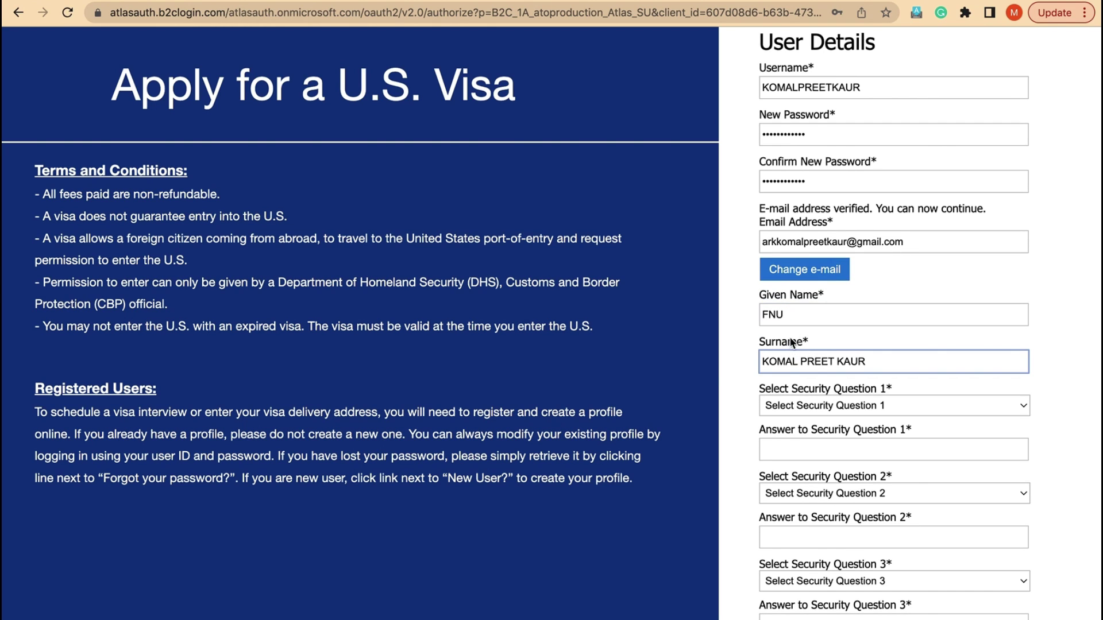
click(808, 320)
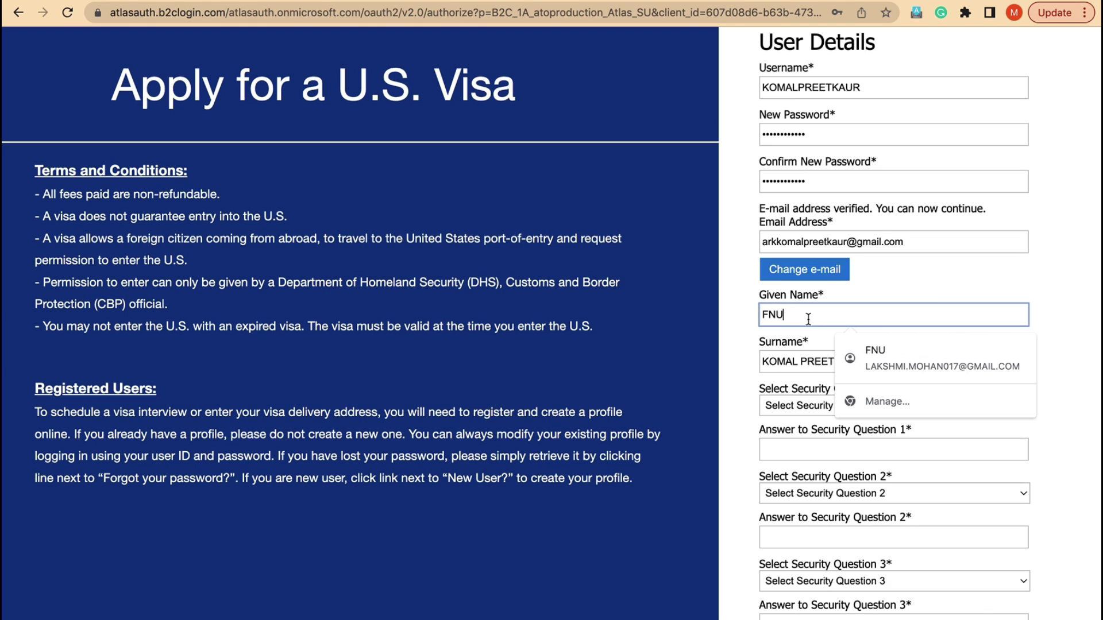
click(787, 369)
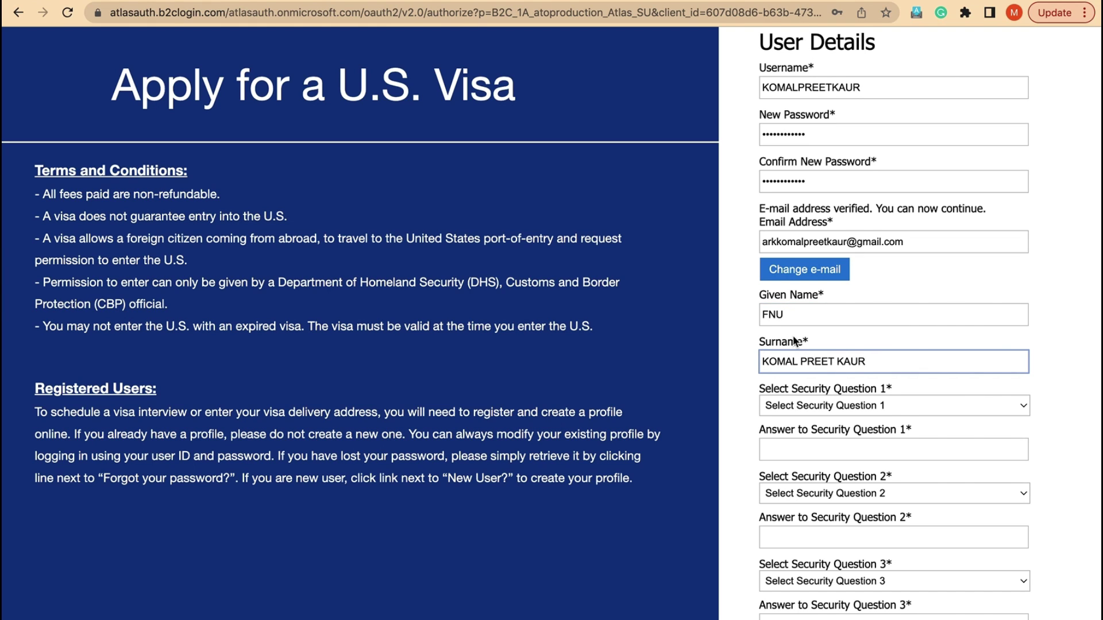
scroll(796, 343, down, 1)
- Set security questions 1 and 2 to the first-car and favorite-food questions and answer them
click(811, 396)
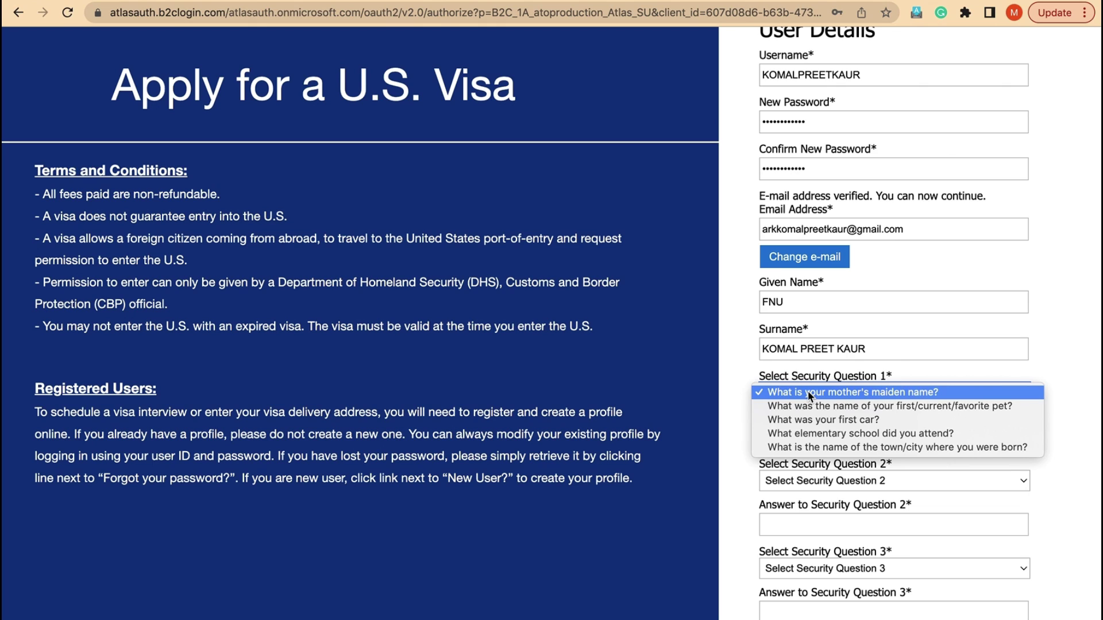
click(811, 420)
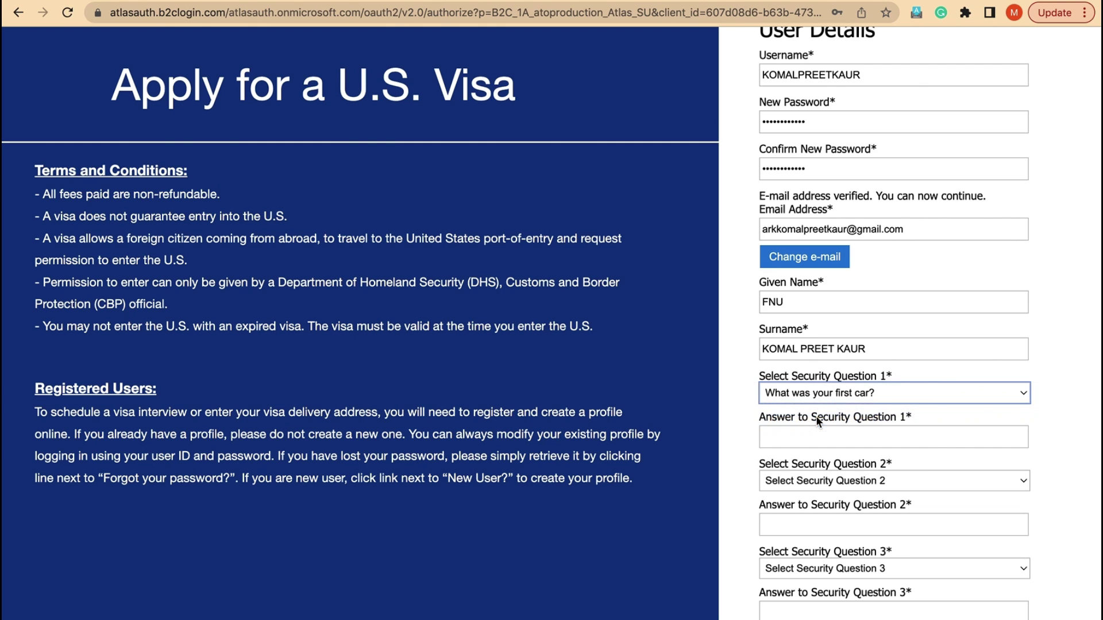
click(809, 434)
text(CAR)
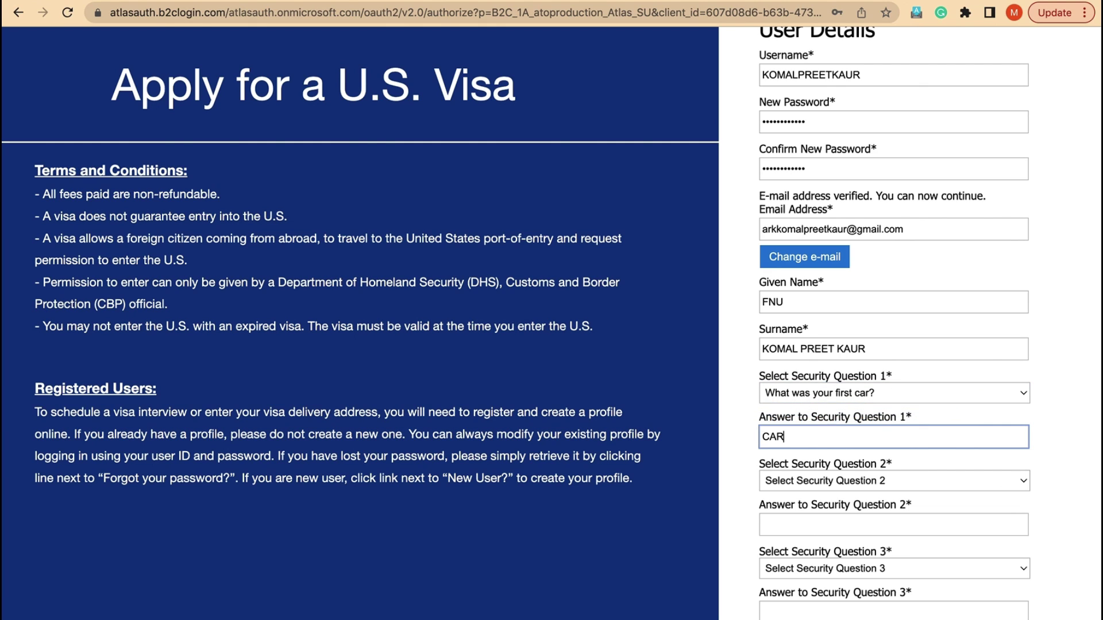
click(843, 477)
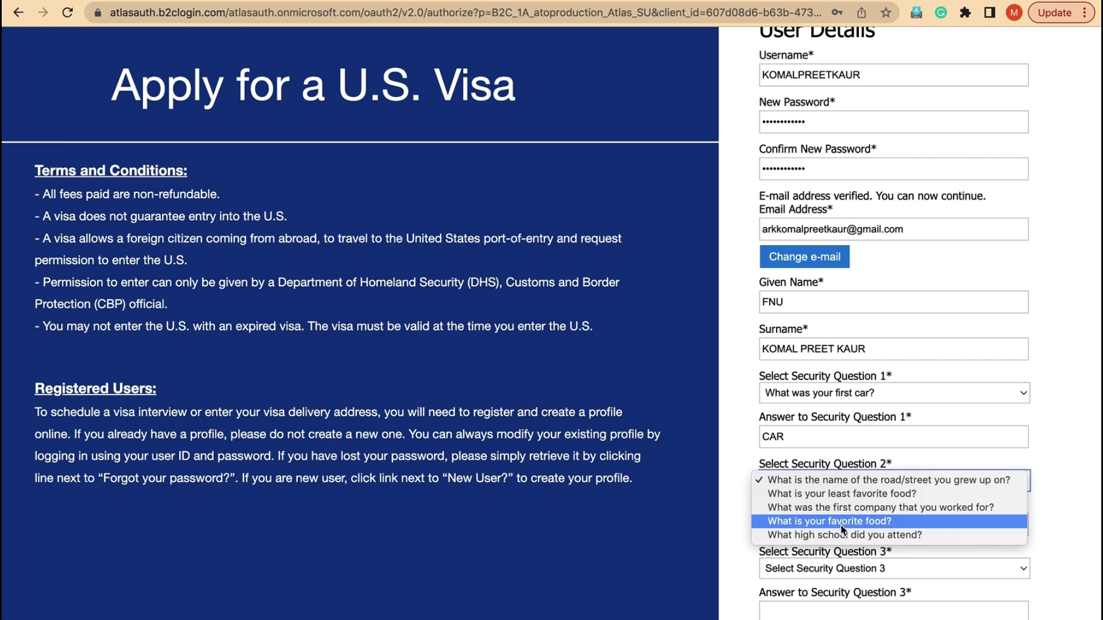
click(822, 523)
click(810, 526)
text(FOOD)
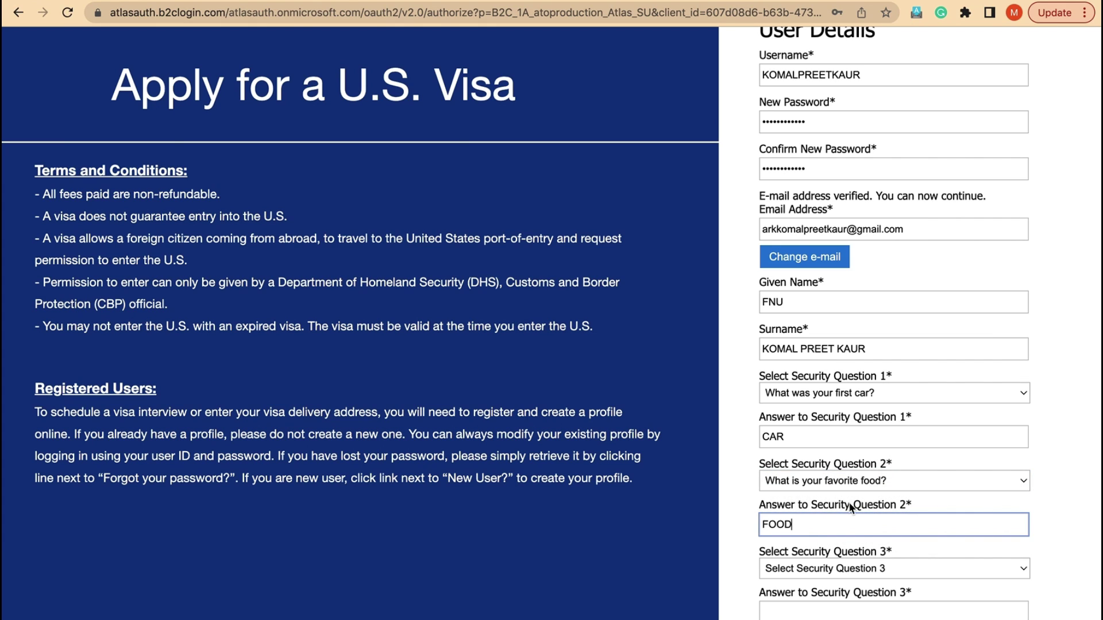
- Answer the childhood-hero question as question 3 and print the form with Save as PDF
click(806, 570)
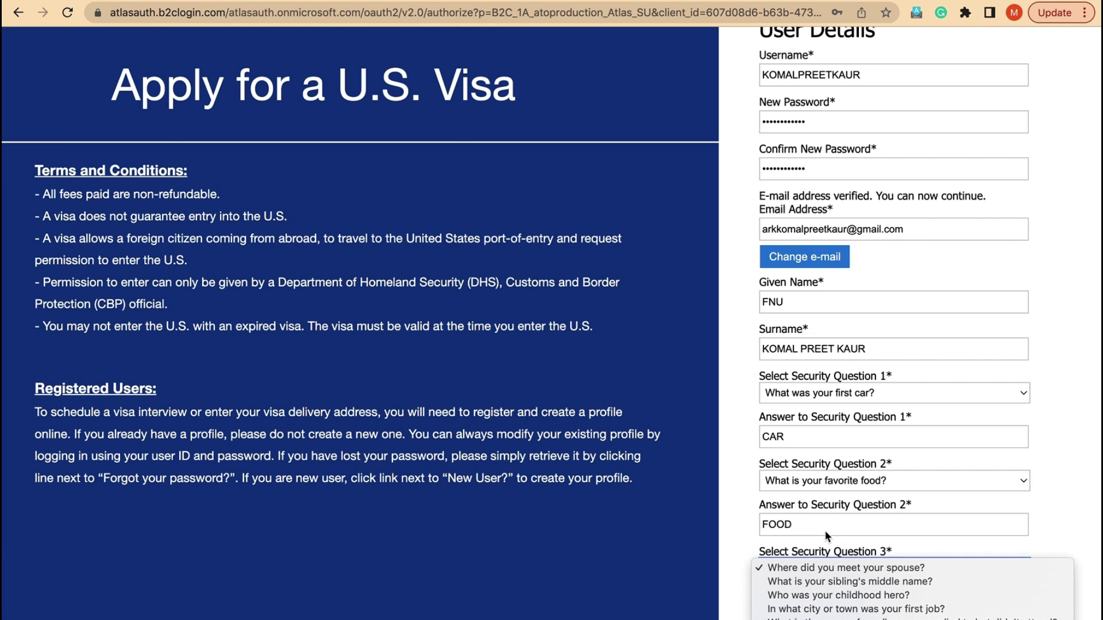
click(823, 600)
click(810, 612)
text(HERO)
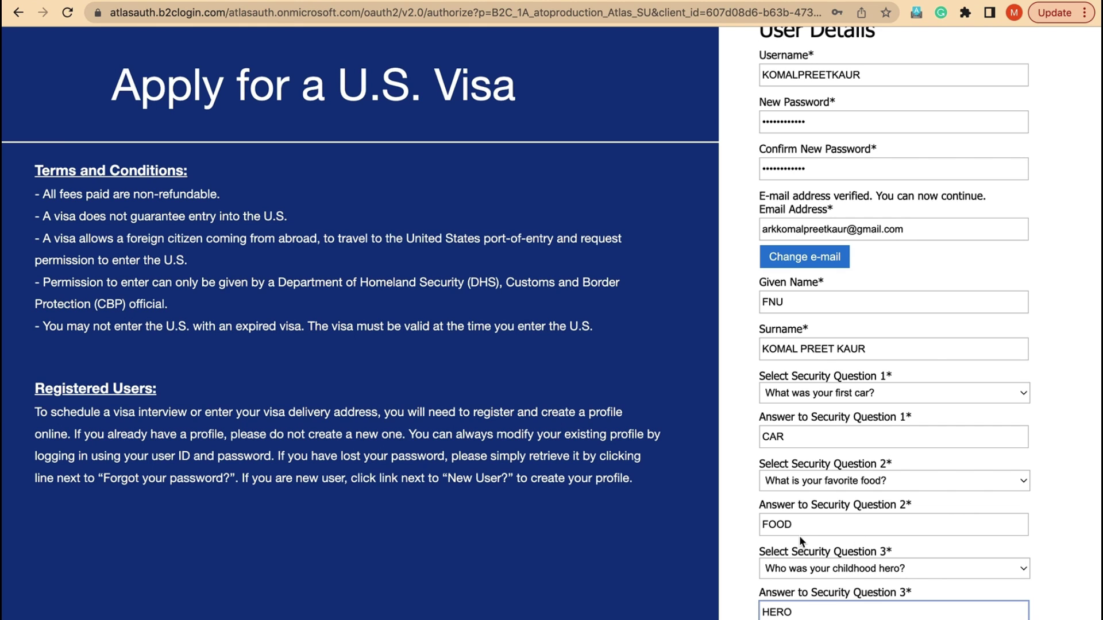
key(super+p)
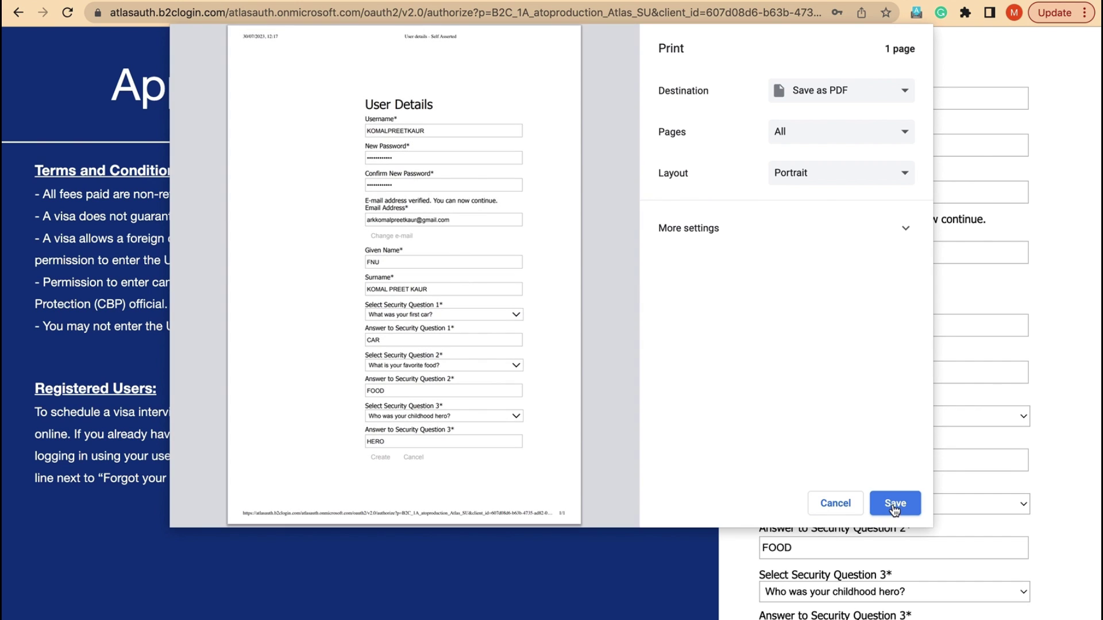
click(894, 505)
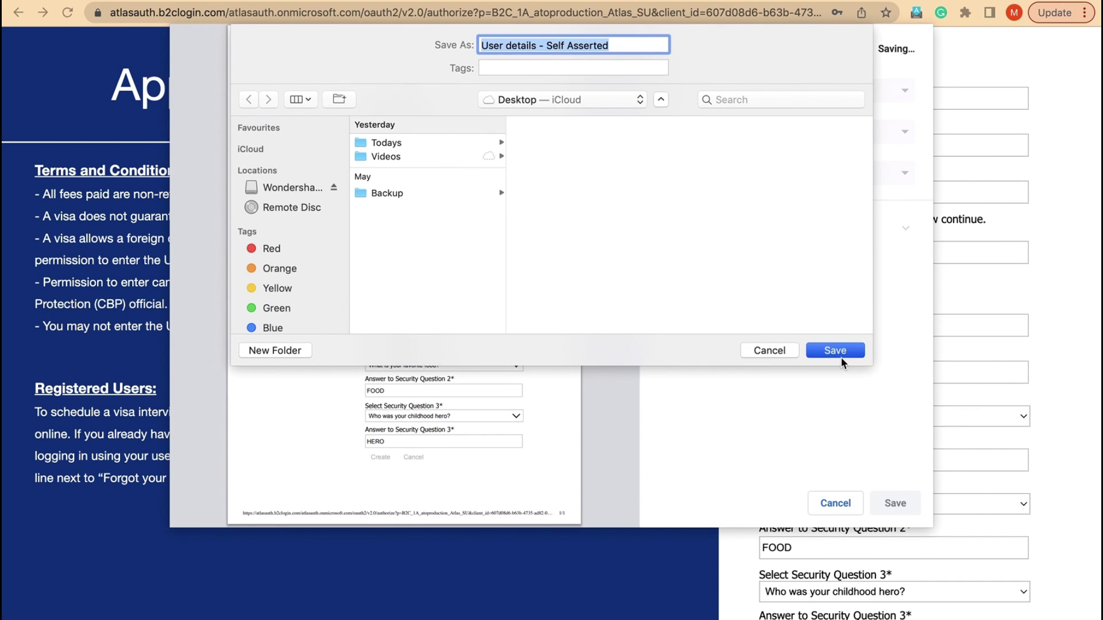
- Save the PDF to the Desktop, submit the registration, and store the login in Chrome
click(839, 351)
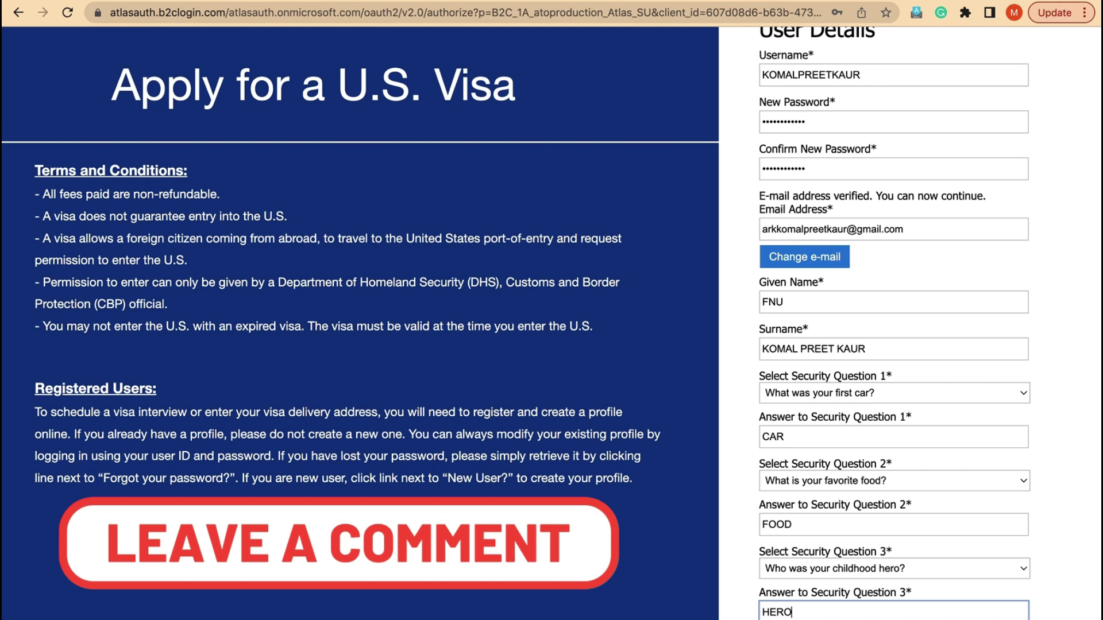
key(Return)
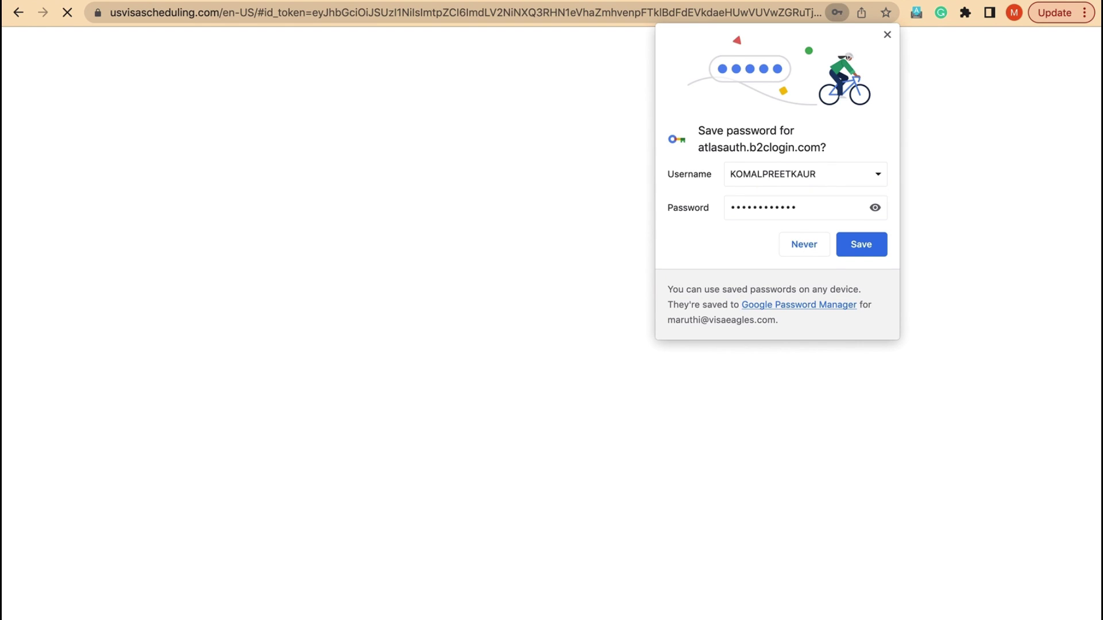
click(861, 252)
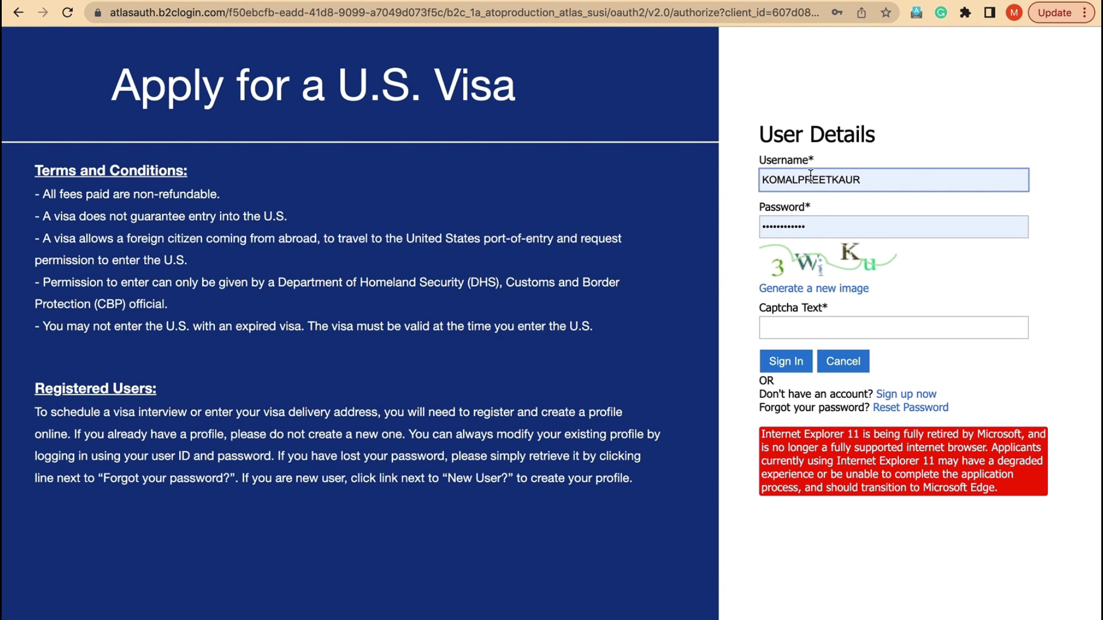
- Enter the characters from the captcha image and sign in with the new account
click(768, 327)
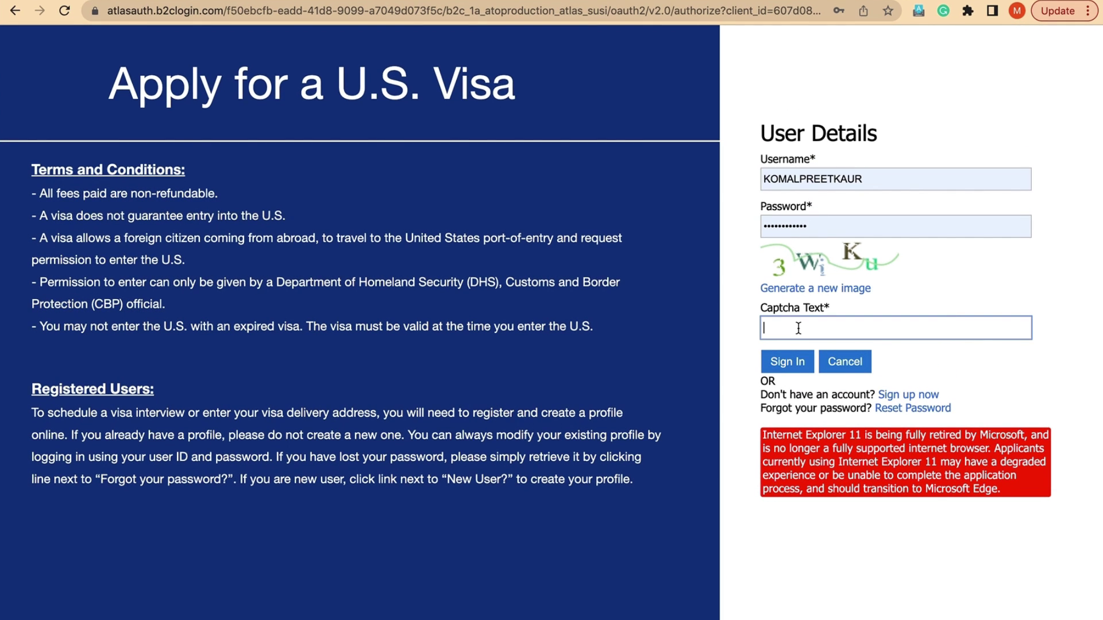
text(3WiKu)
click(788, 361)
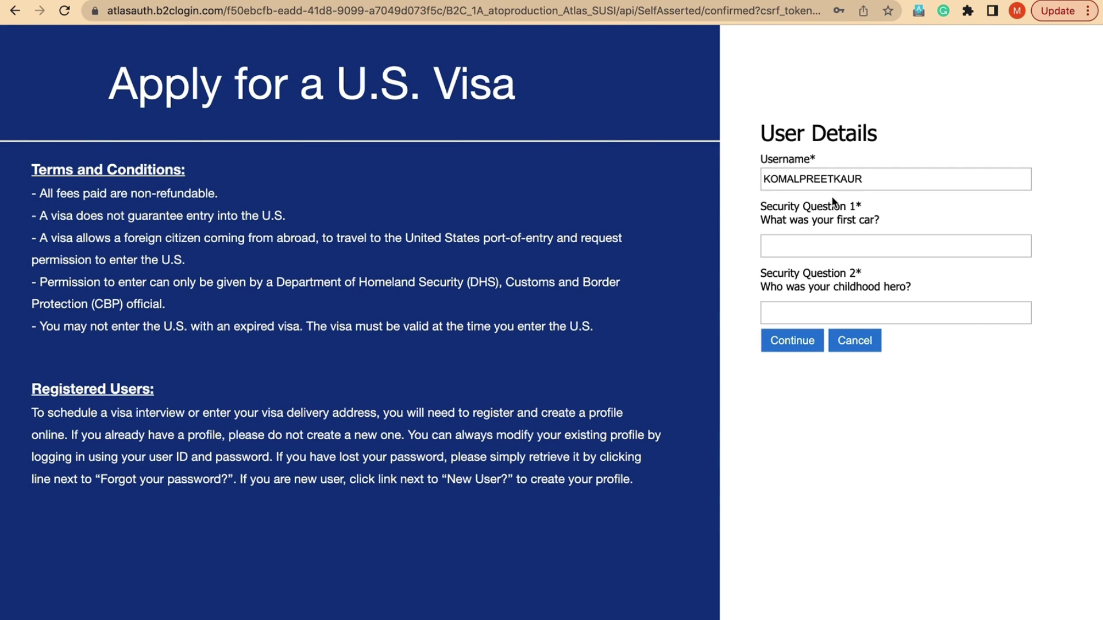
- Answer the first-car and childhood-hero questions, continue, and decline Chrome's password update
click(810, 247)
click(791, 304)
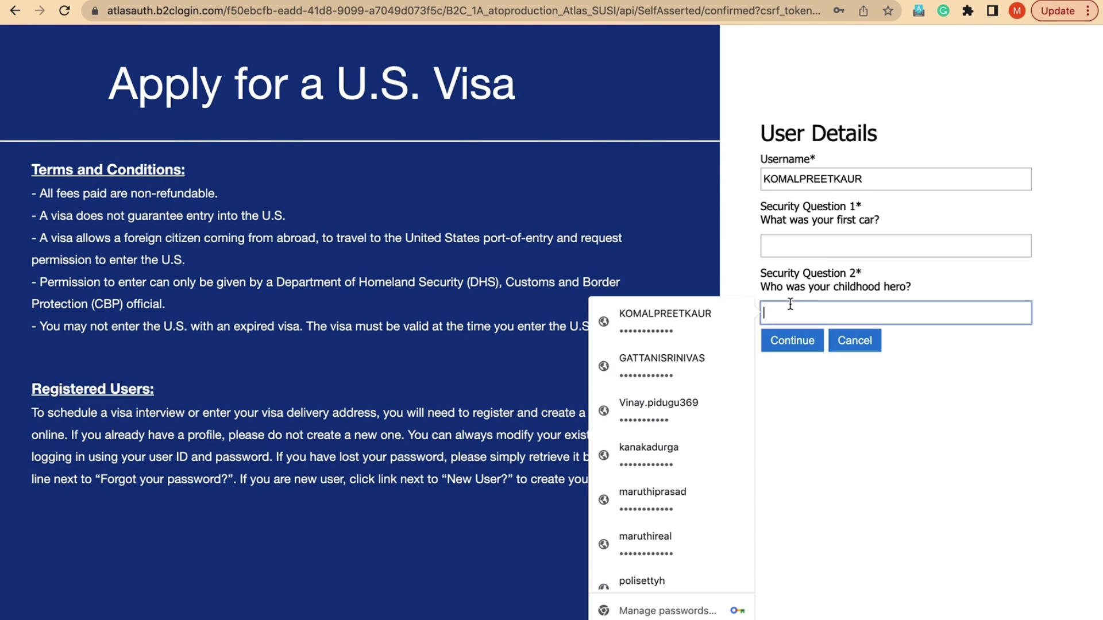
click(829, 247)
click(902, 209)
click(859, 248)
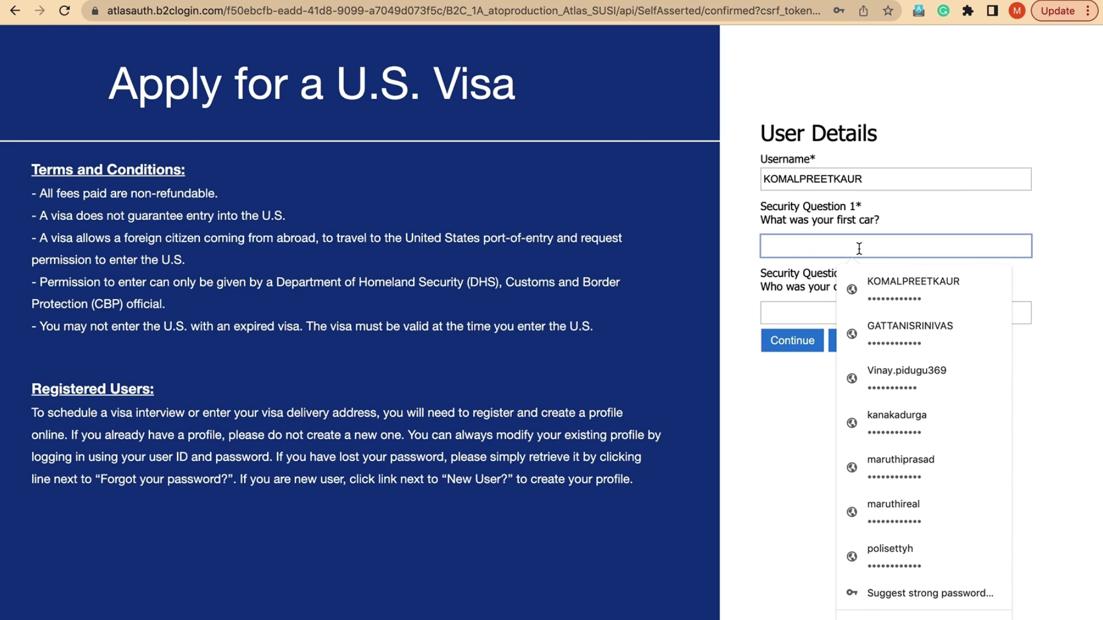
text(•••)
click(810, 309)
text(••••)
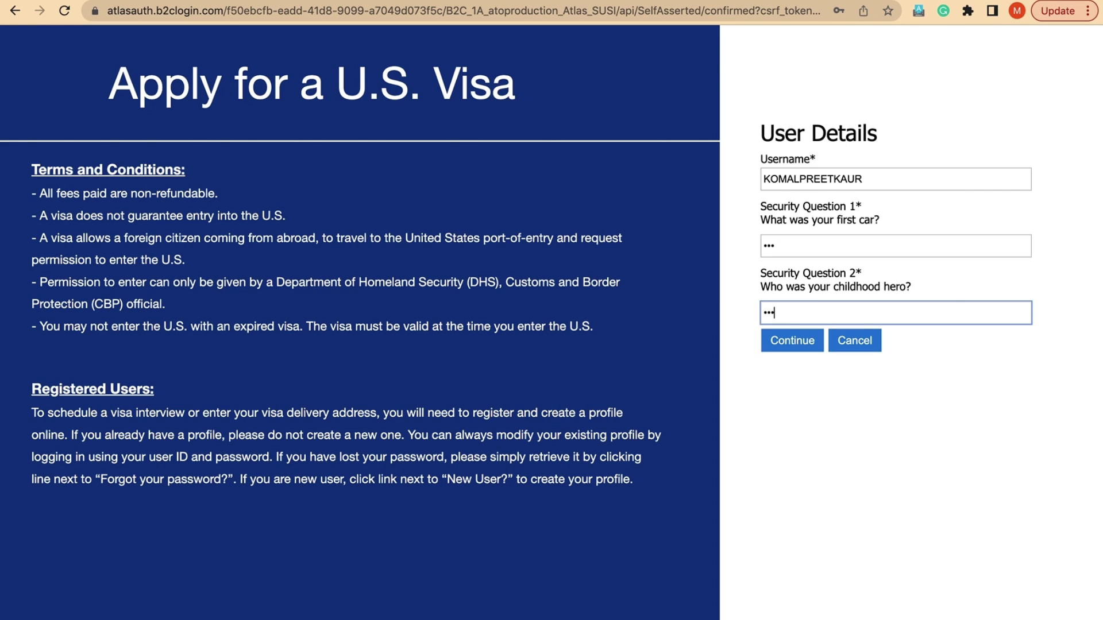
click(795, 343)
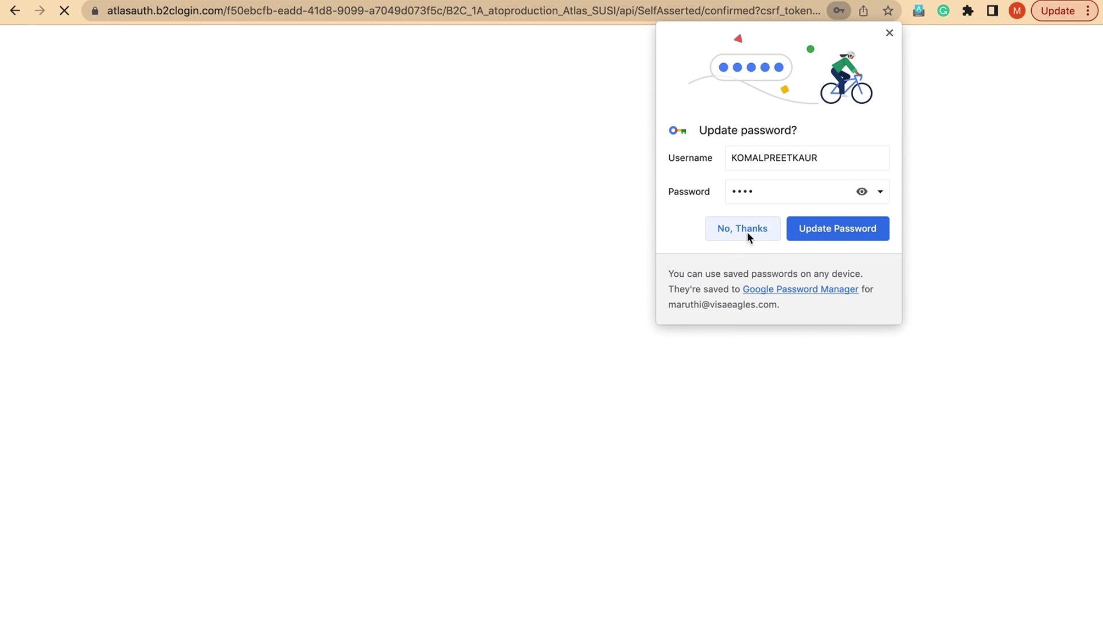
click(748, 233)
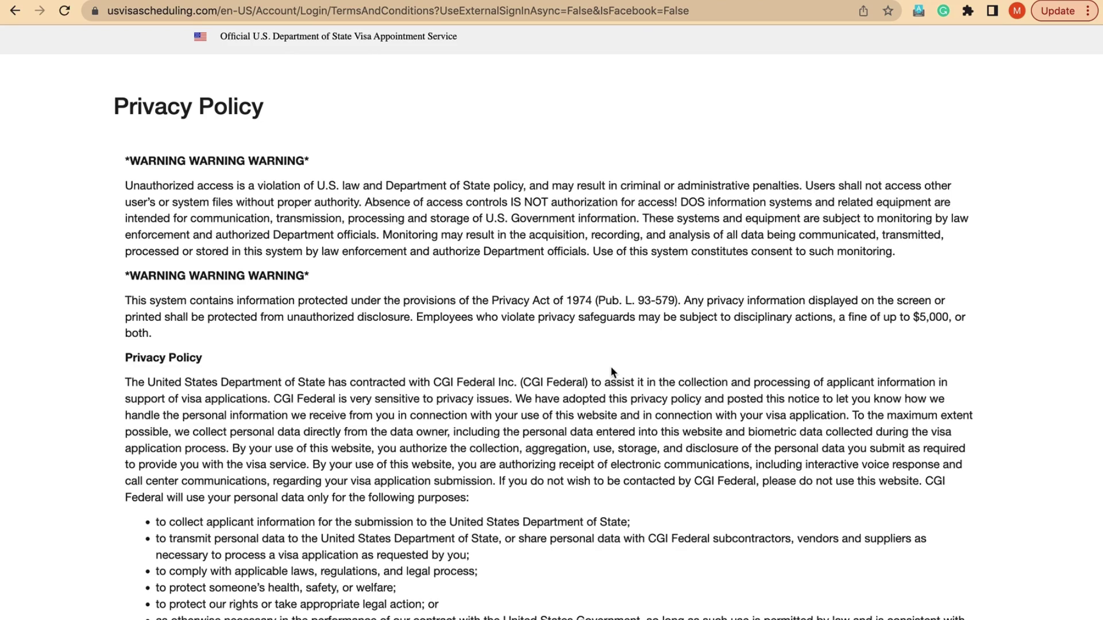
- Scroll through the Privacy Policy, tick 'I have read and understood…', and continue to the home page
scroll(458, 391, down, 1)
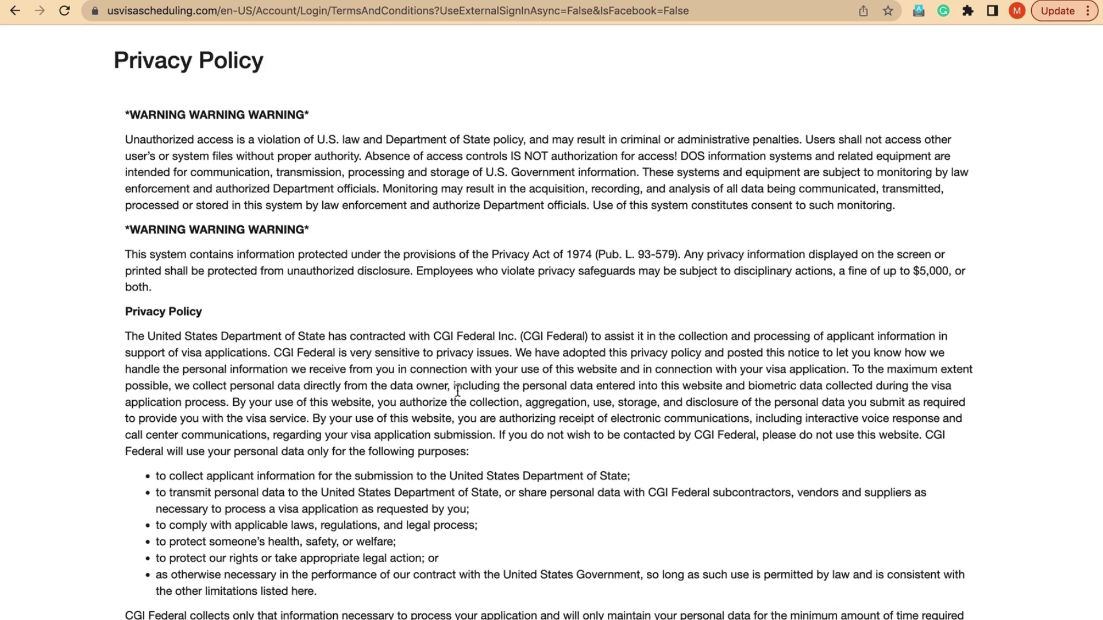
scroll(458, 391, down, 6)
scroll(458, 391, up, 7)
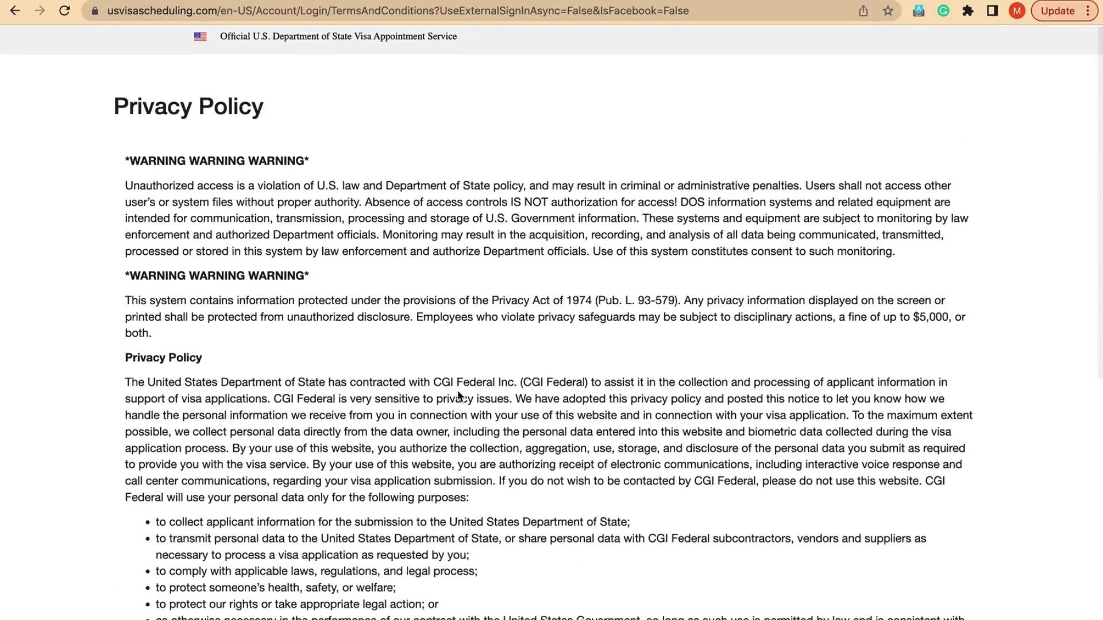
scroll(458, 394, down, 4)
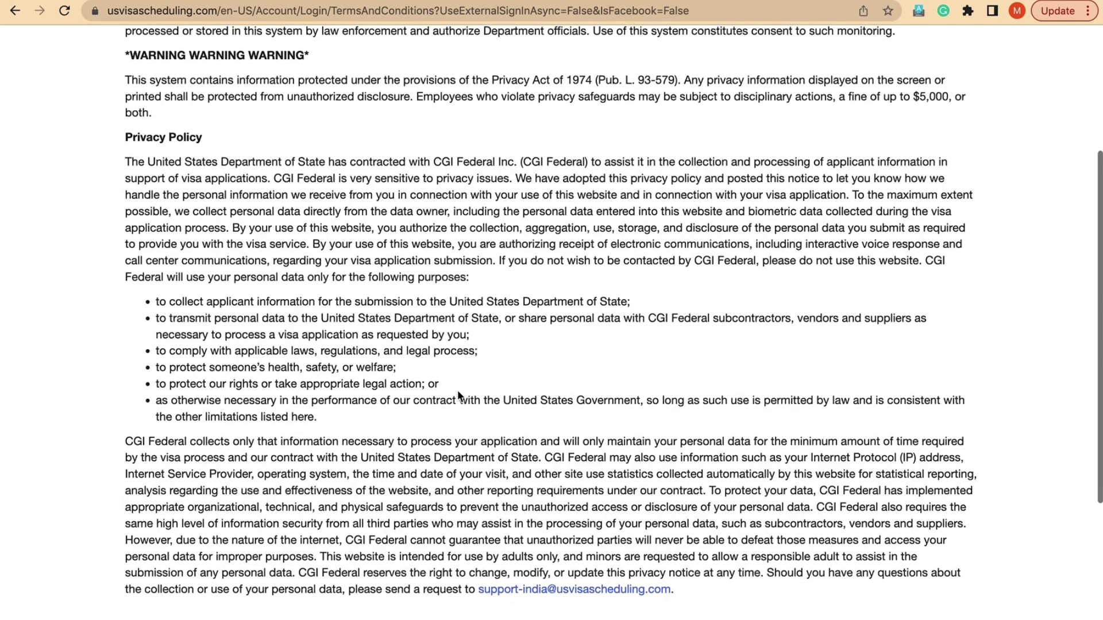
scroll(457, 394, down, 4)
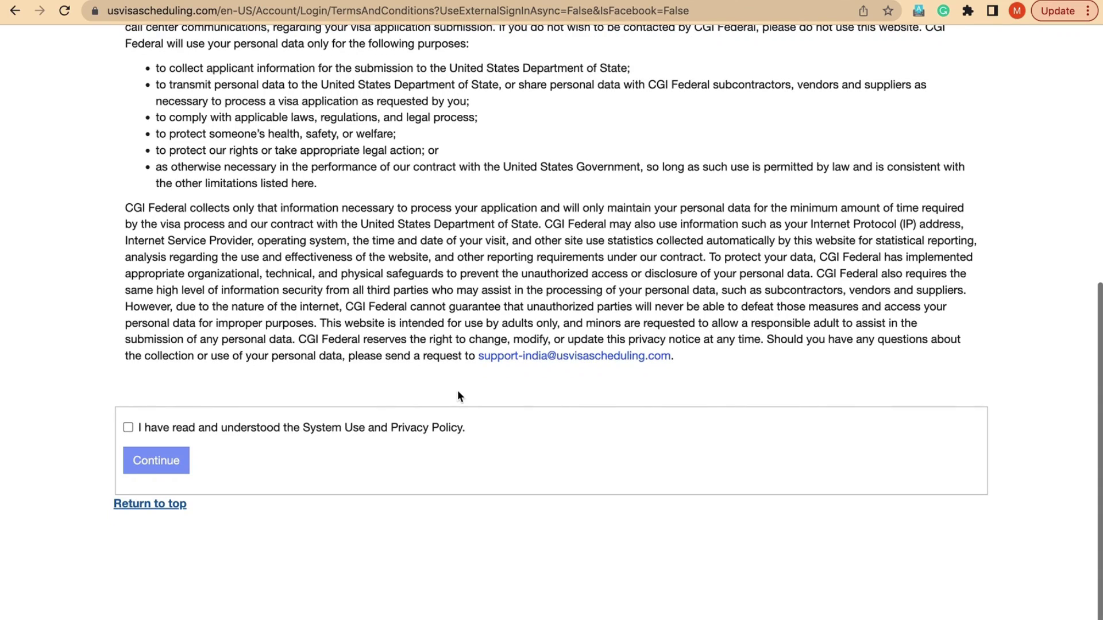
click(128, 427)
click(163, 463)
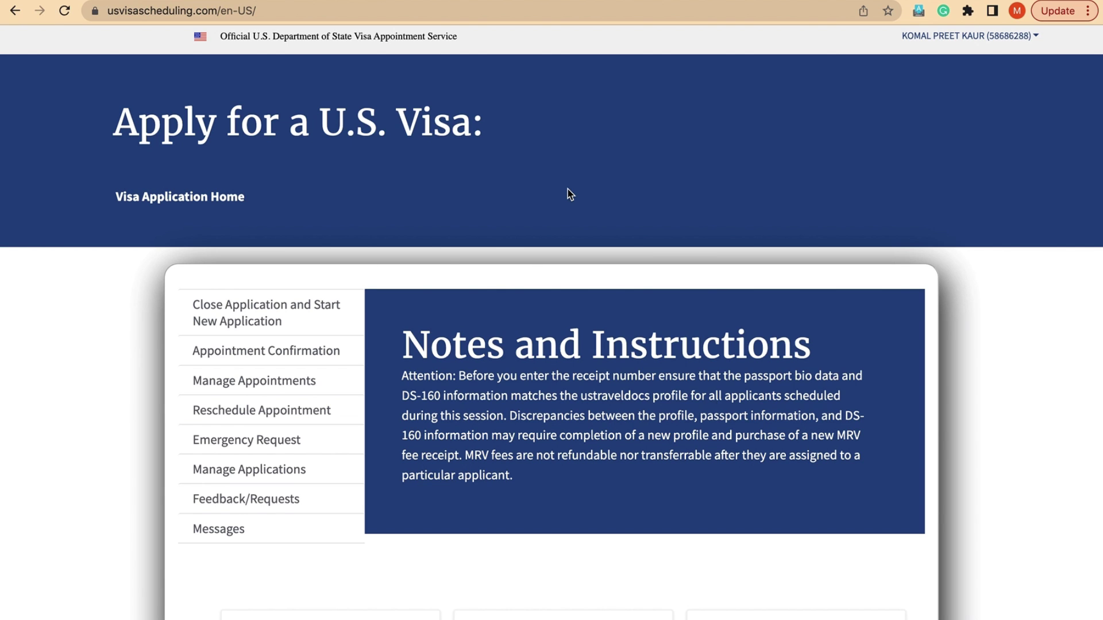
scroll(568, 188, down, 6)
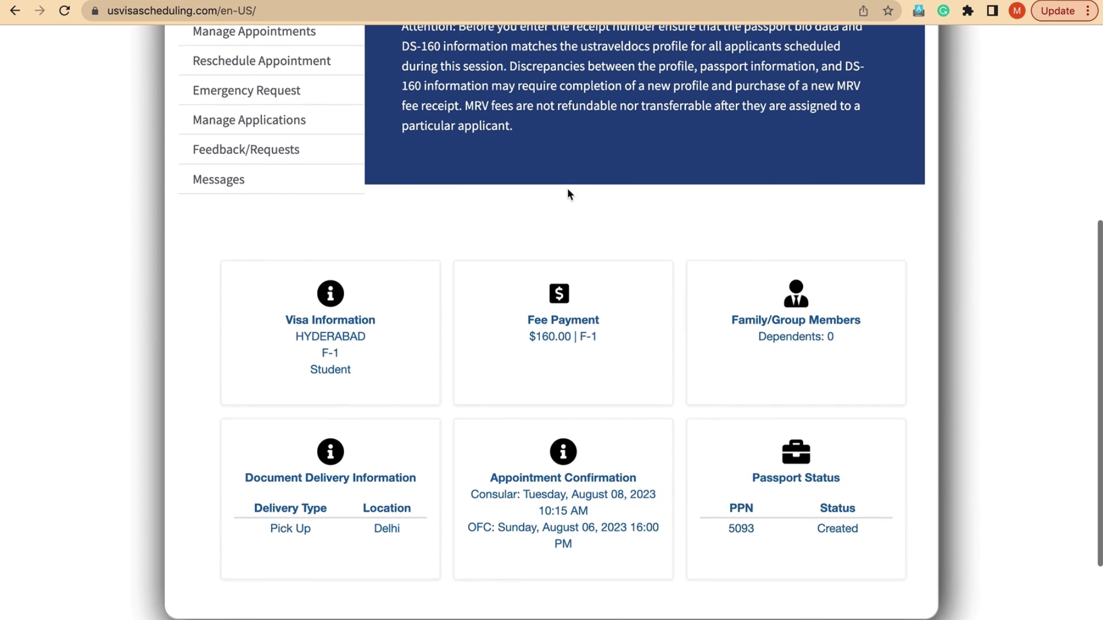
scroll(568, 188, up, 1)
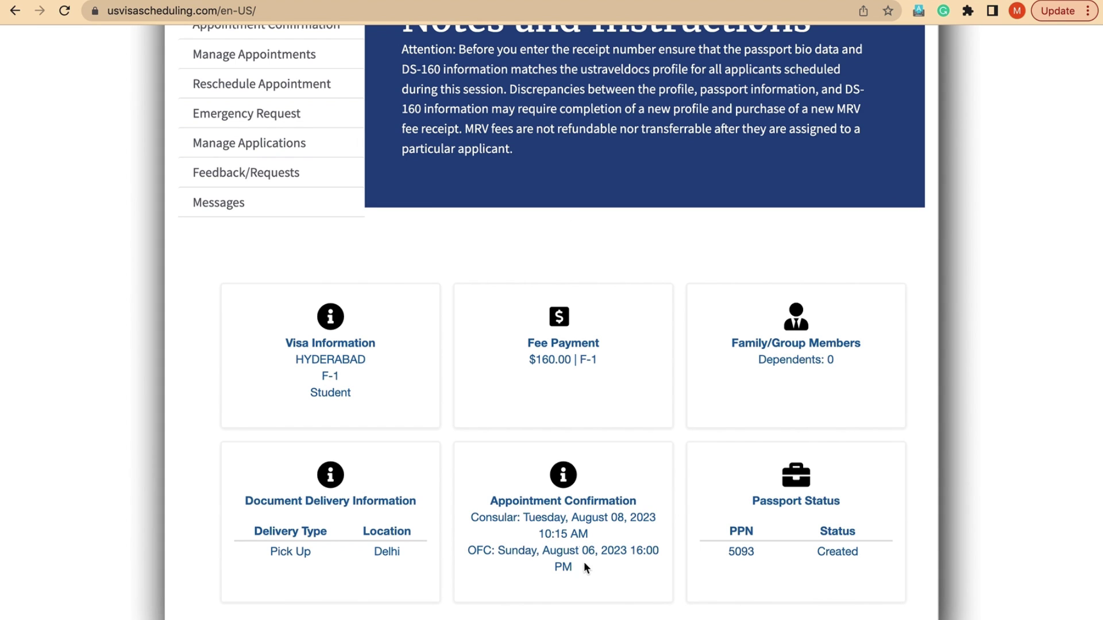
scroll(572, 412, up, 3)
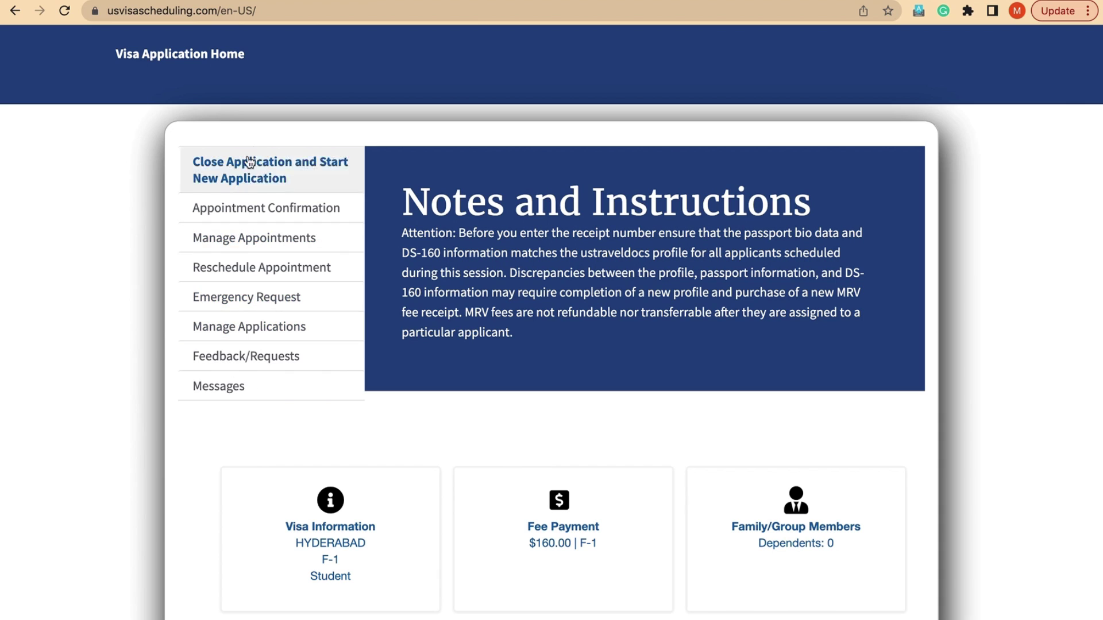
- Open Appointment Confirmation, review its applicant, appointment, fee and barcode details, then bring up printing
click(291, 214)
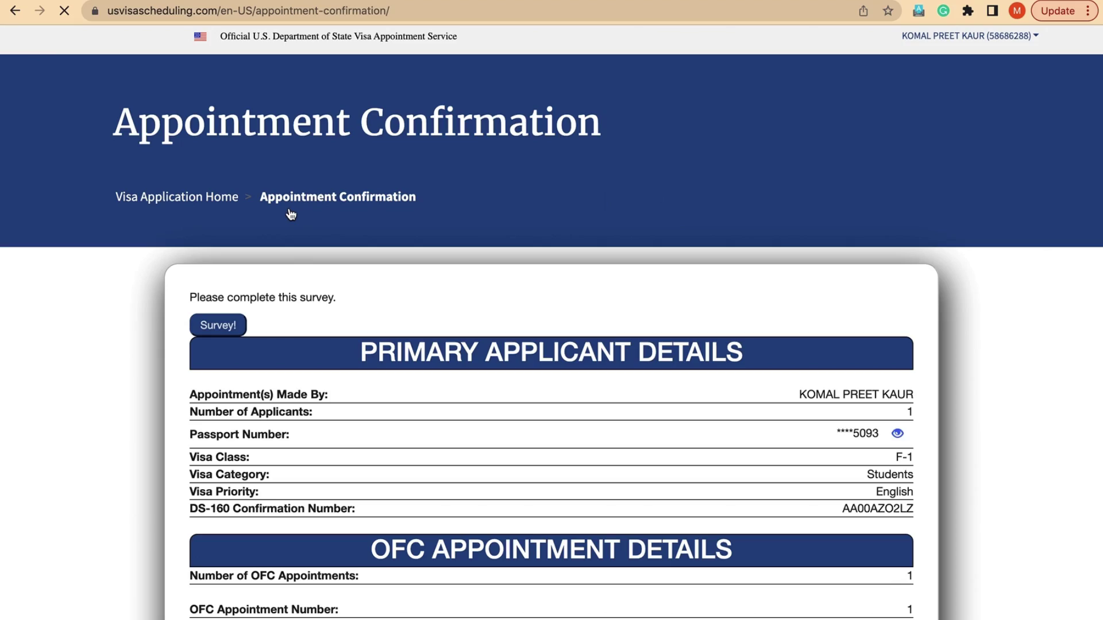
scroll(505, 325, down, 13)
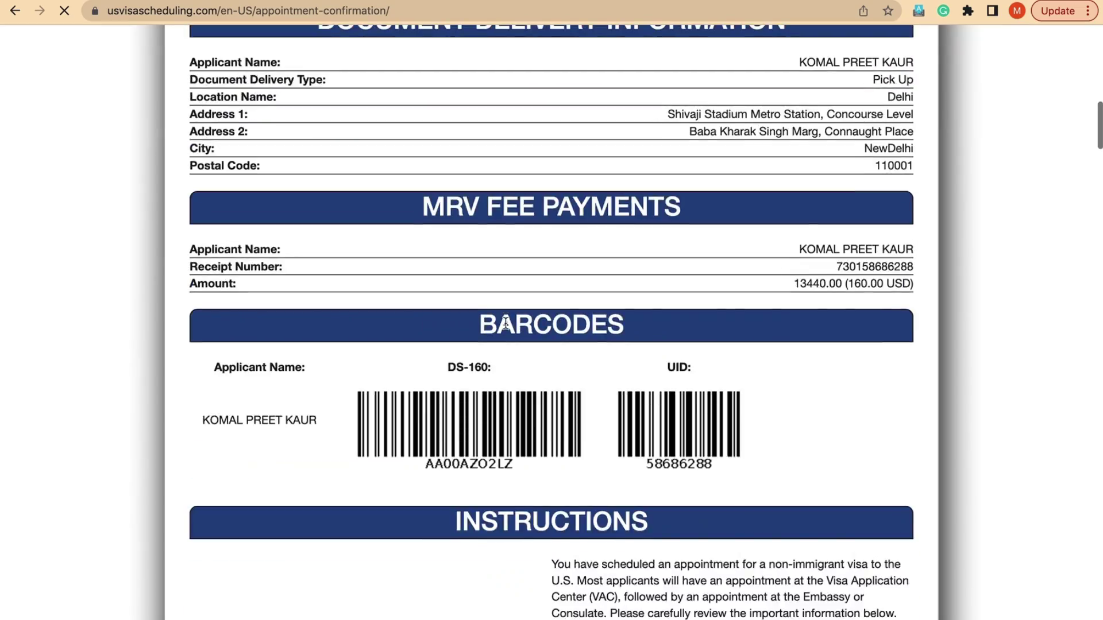
scroll(506, 323, down, 20)
scroll(506, 329, down, 20)
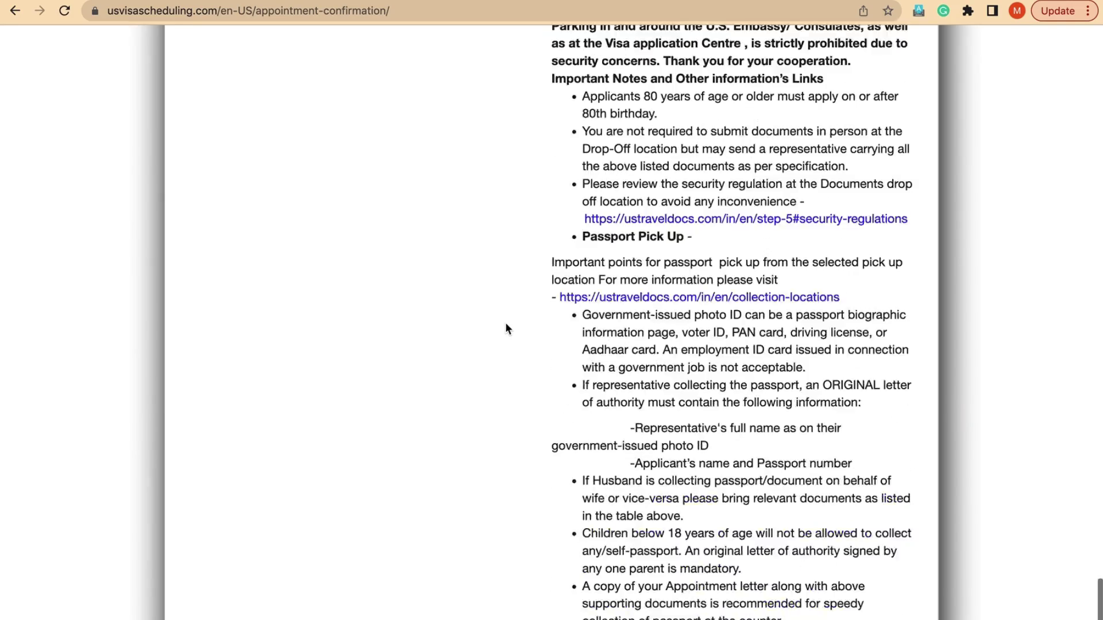
scroll(506, 325, down, 5)
scroll(564, 280, up, 20)
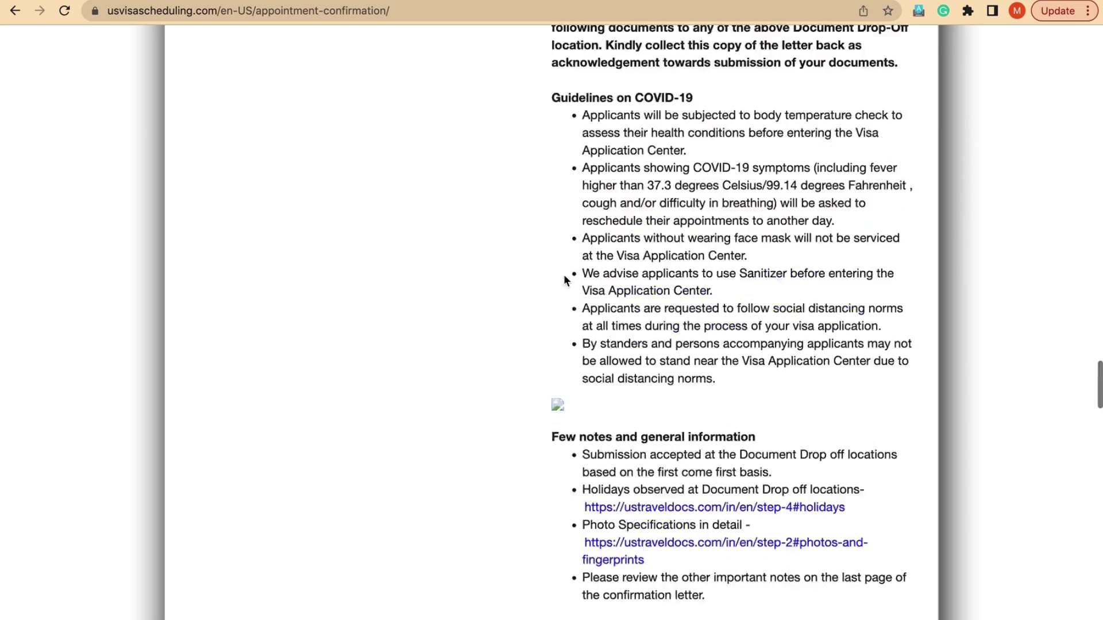
scroll(565, 280, up, 15)
scroll(565, 280, down, 5)
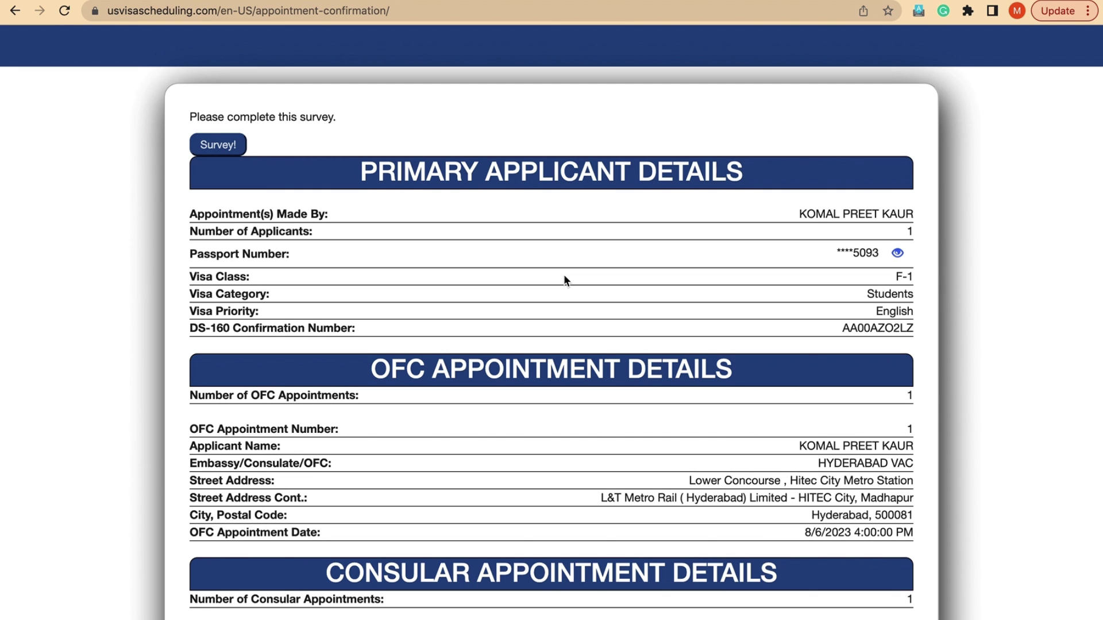
scroll(509, 375, down, 2)
scroll(509, 376, up, 5)
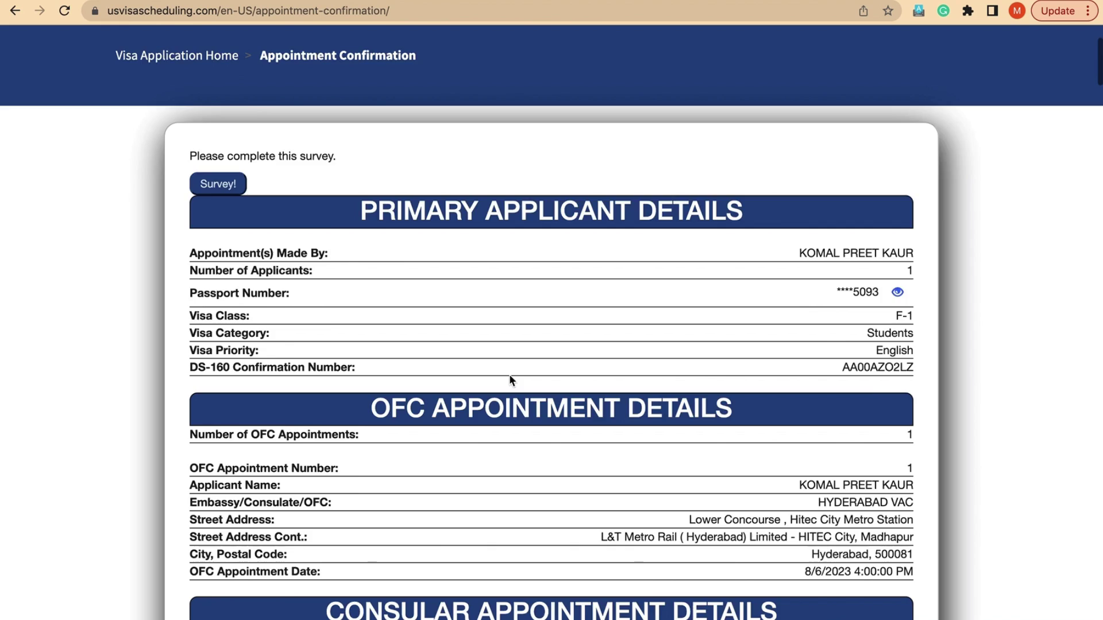
scroll(530, 242, down, 15)
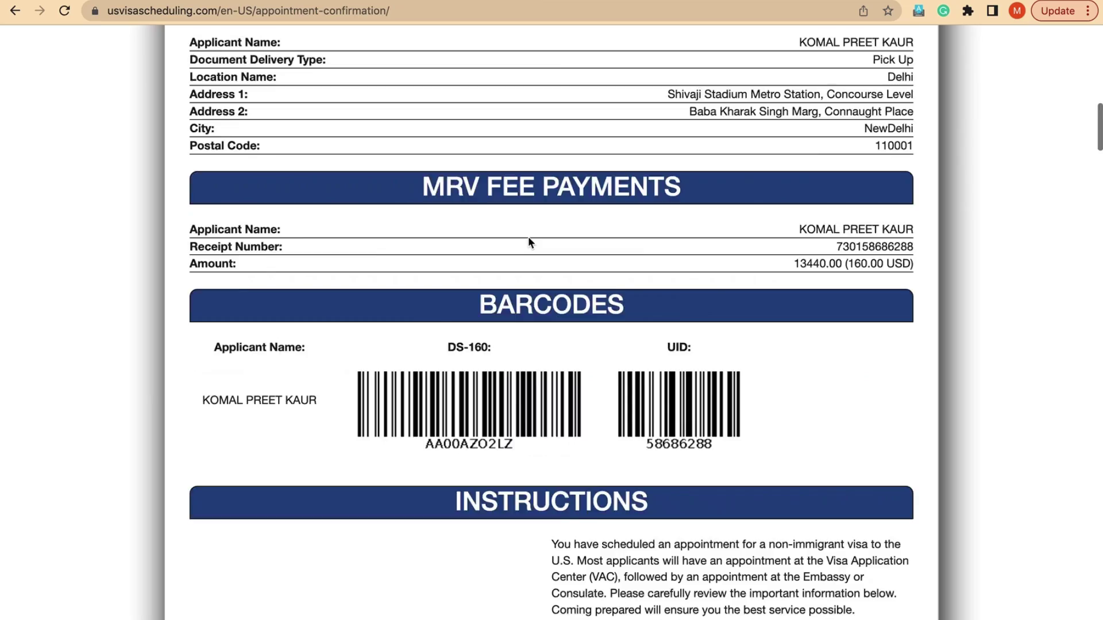
scroll(530, 242, up, 20)
scroll(529, 242, down, 1)
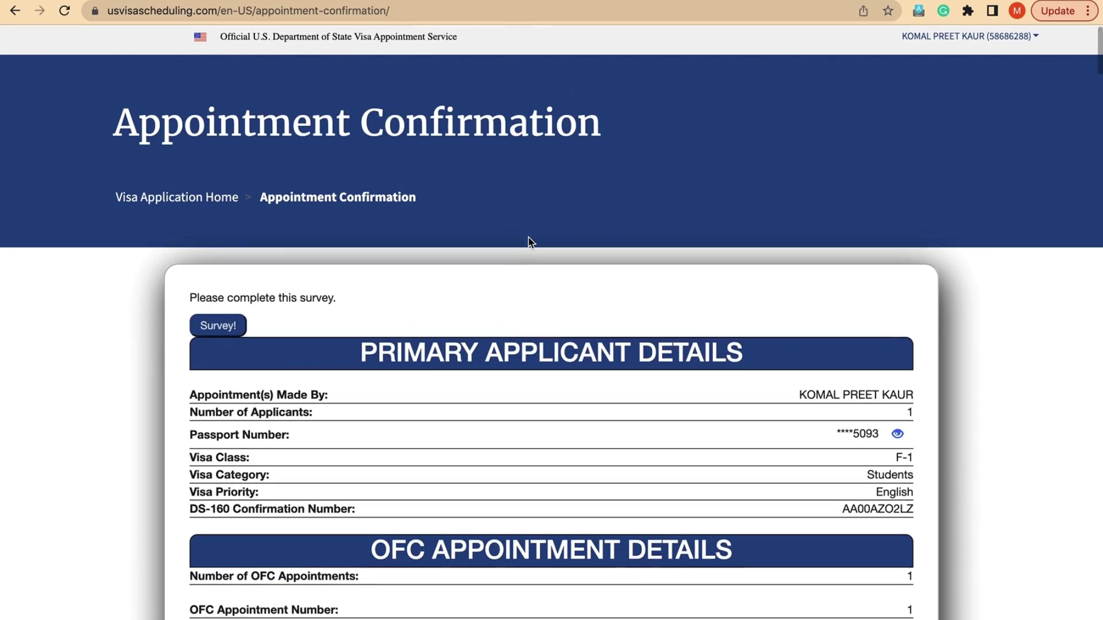
key(super+p)
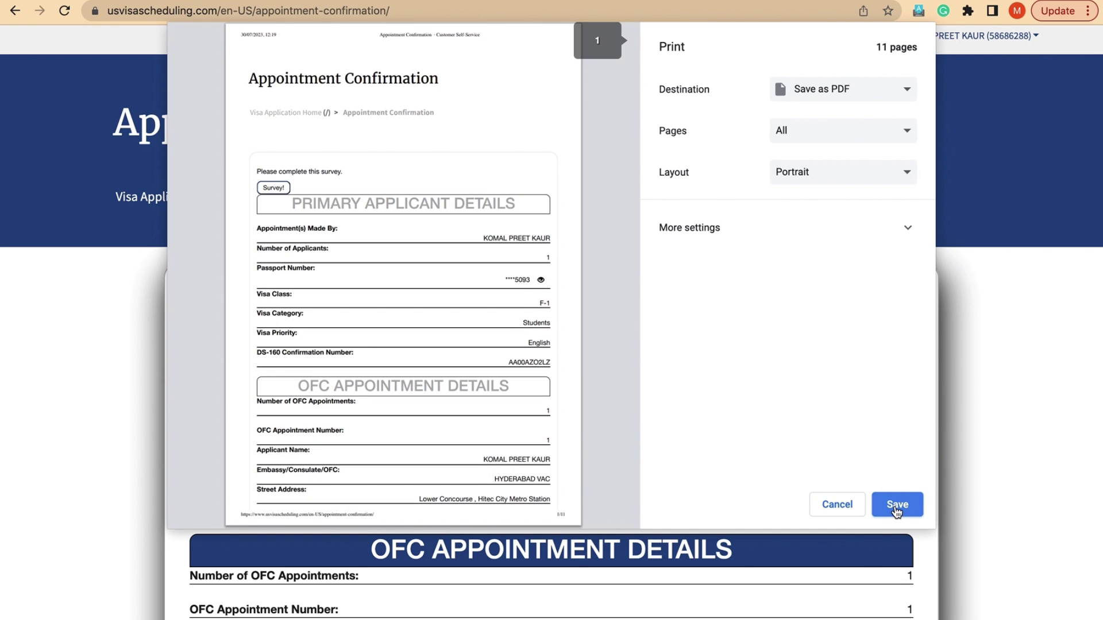
- Save the 11-page confirmation with the Save as PDF destination, then go back to Visa Application Home
scroll(432, 428, down, 10)
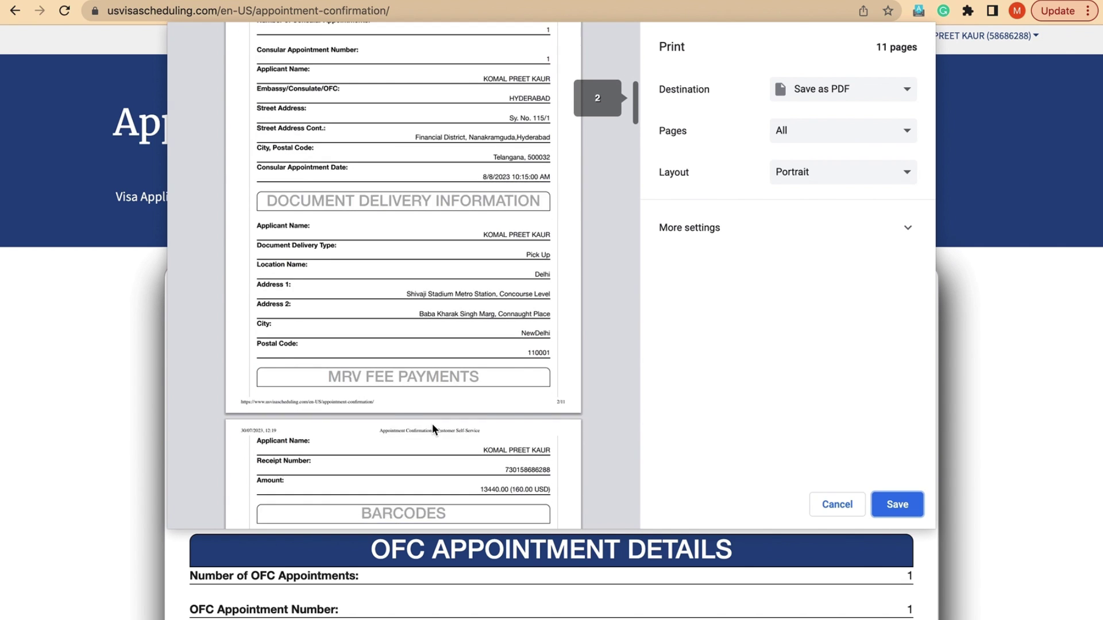
scroll(432, 428, down, 7)
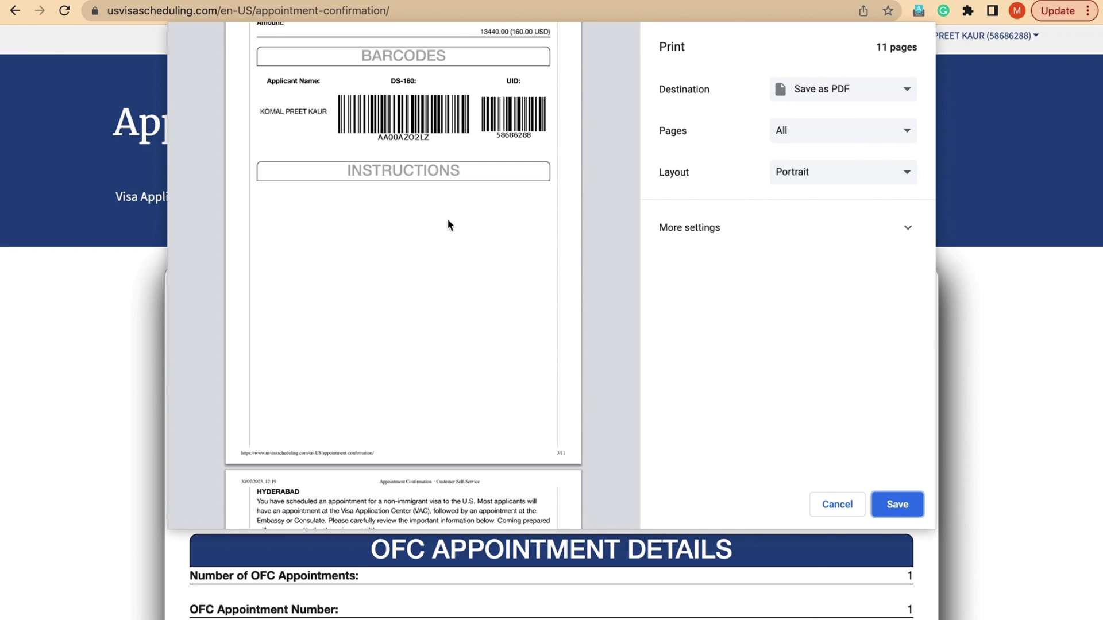
scroll(448, 224, up, 1)
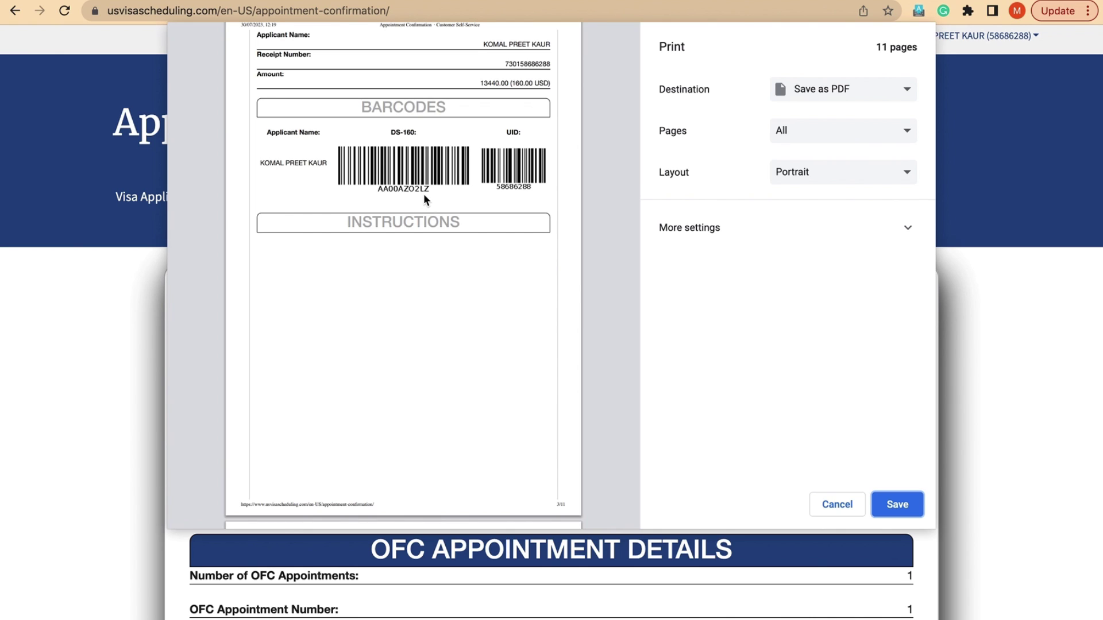
click(899, 504)
click(837, 350)
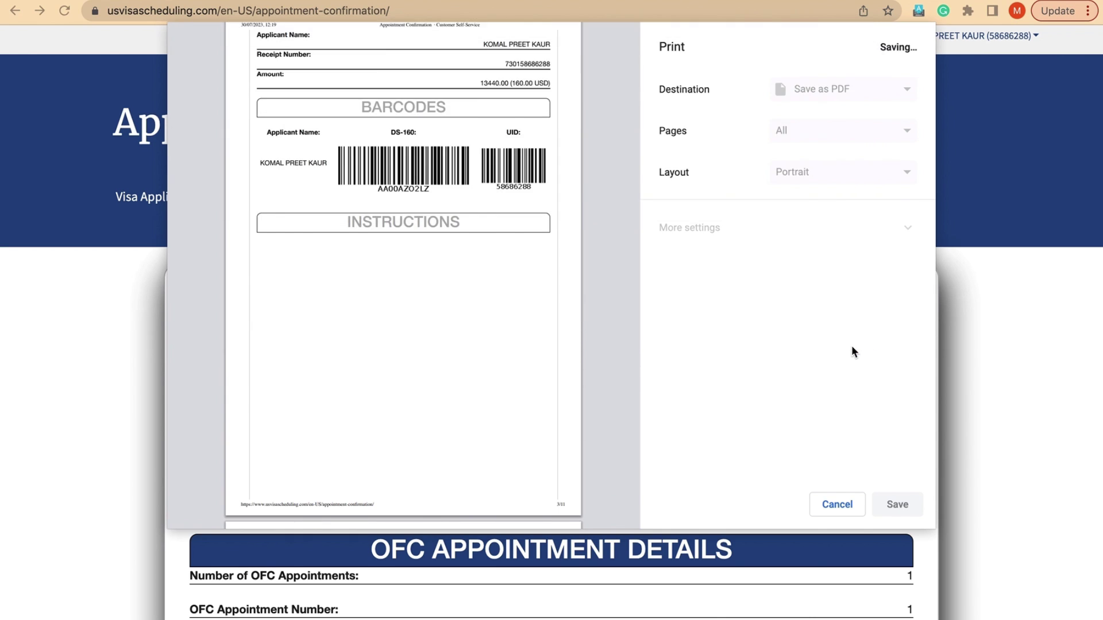
click(162, 208)
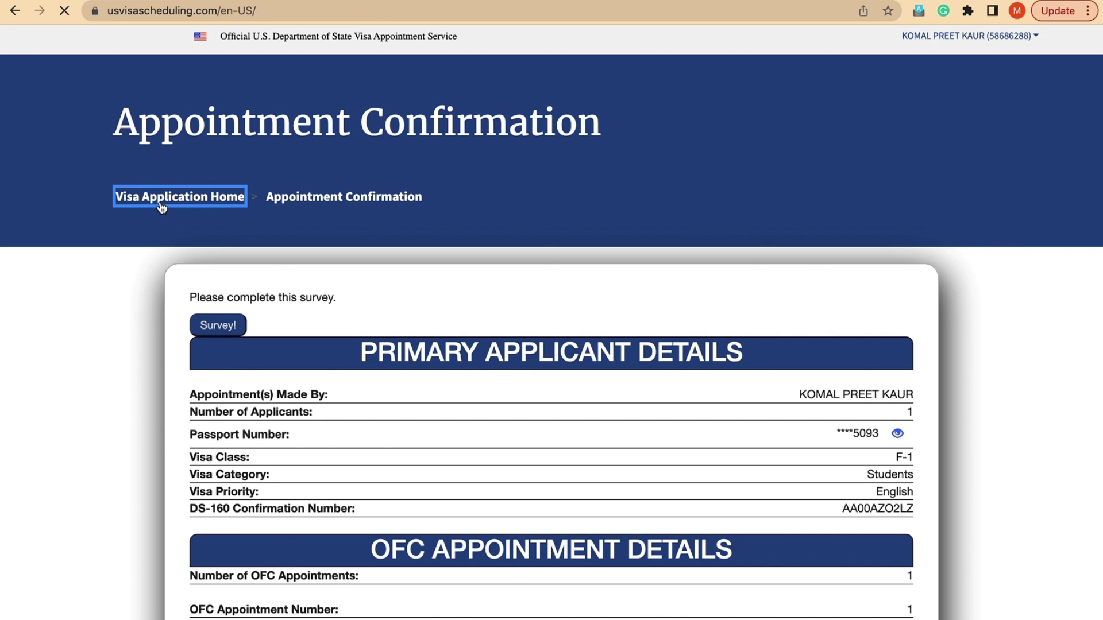
scroll(399, 419, down, 6)
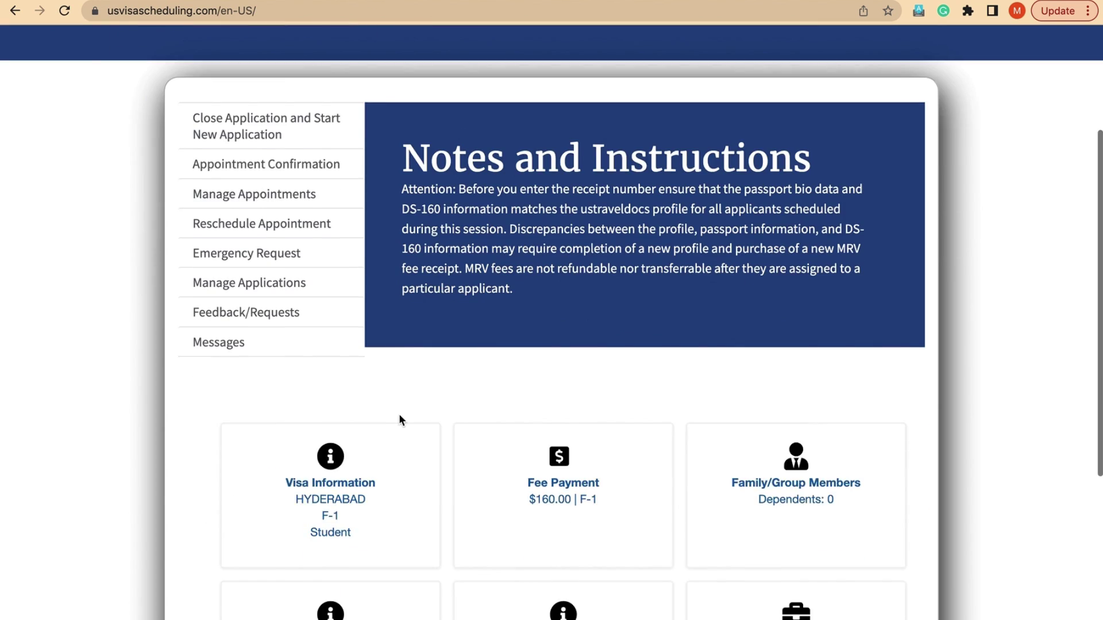
scroll(367, 270, up, 6)
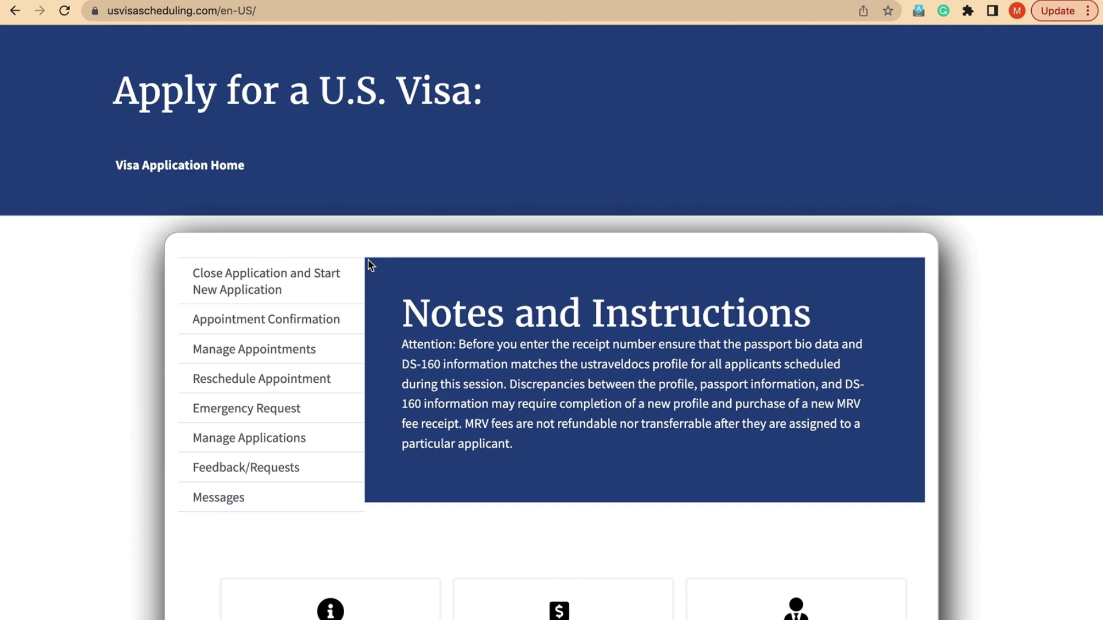
scroll(429, 388, down, 3)
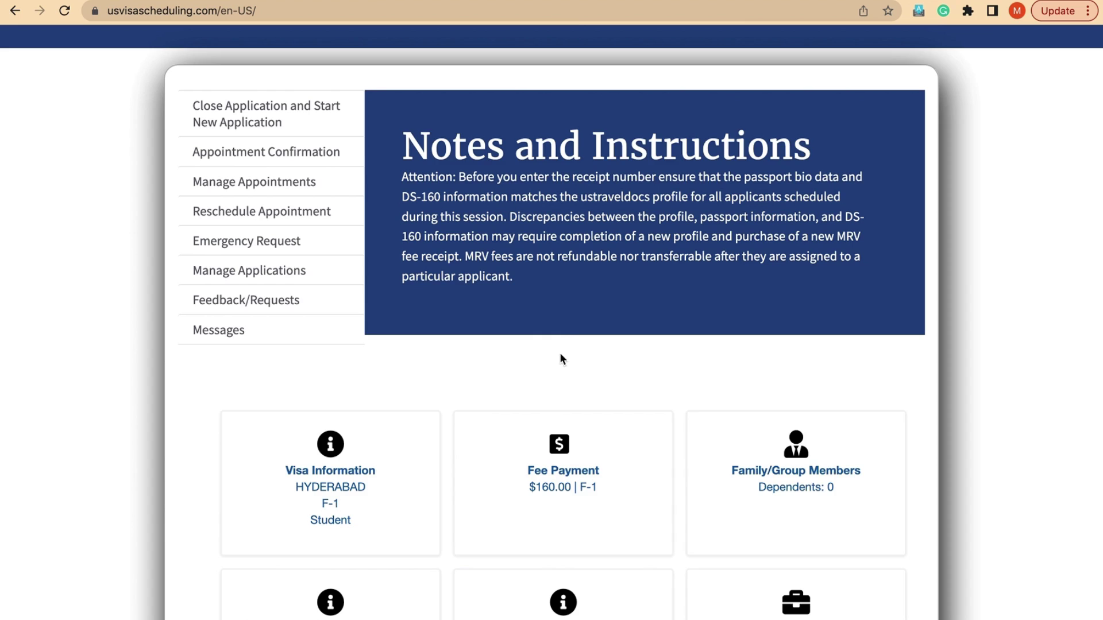
scroll(562, 356, down, 3)
scroll(546, 420, up, 6)
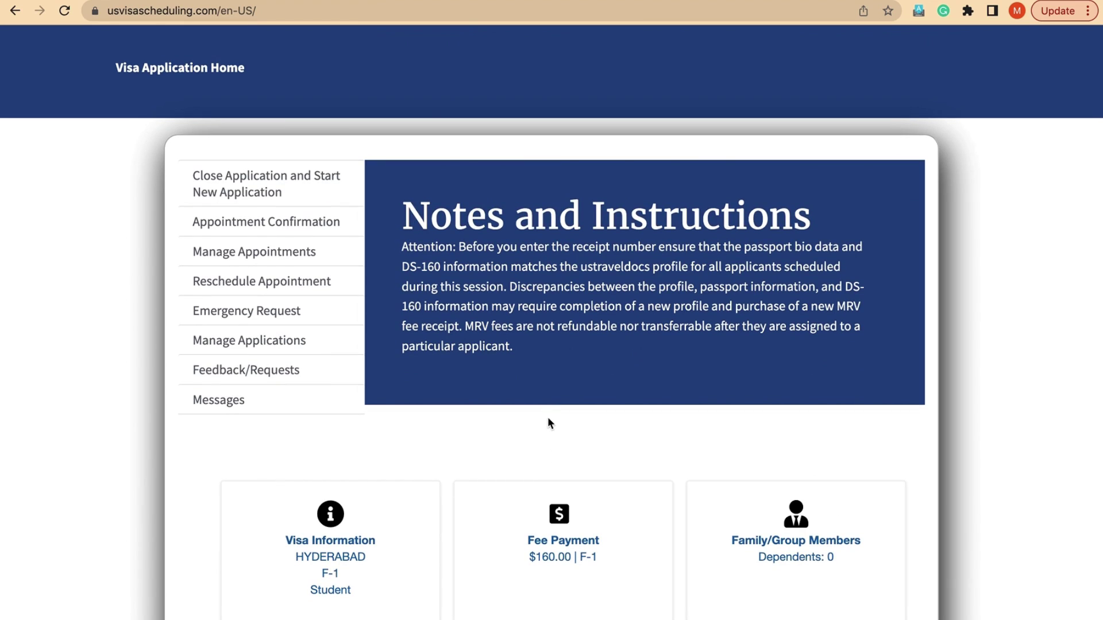